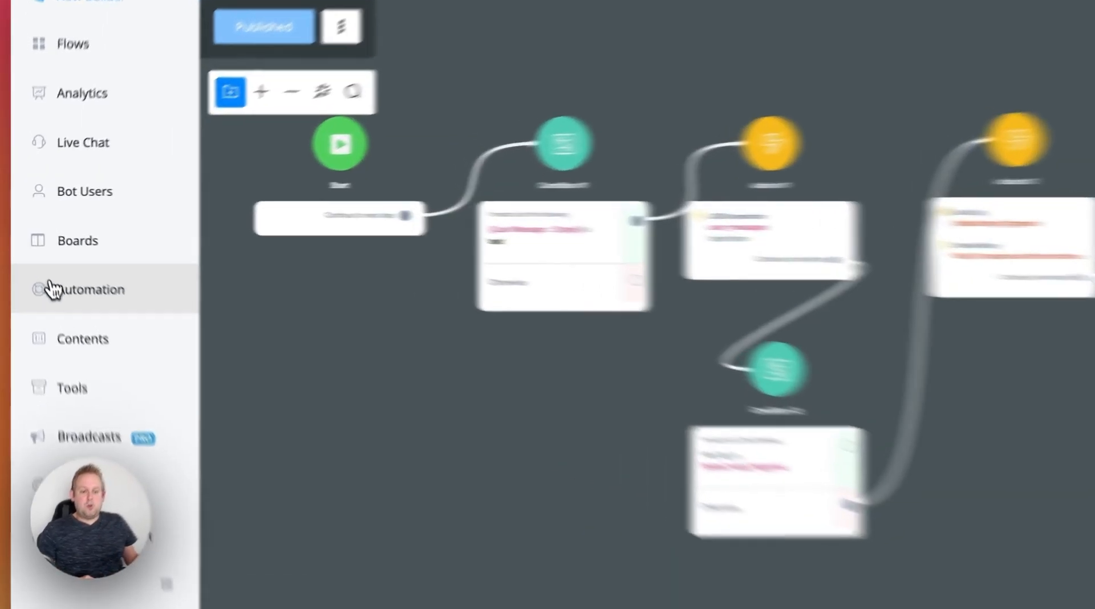
- Check the Default Reply rule in the automation keywords, then return to the capture multi input flow
{"action": "left_click", "coordinate": [39, 263]}
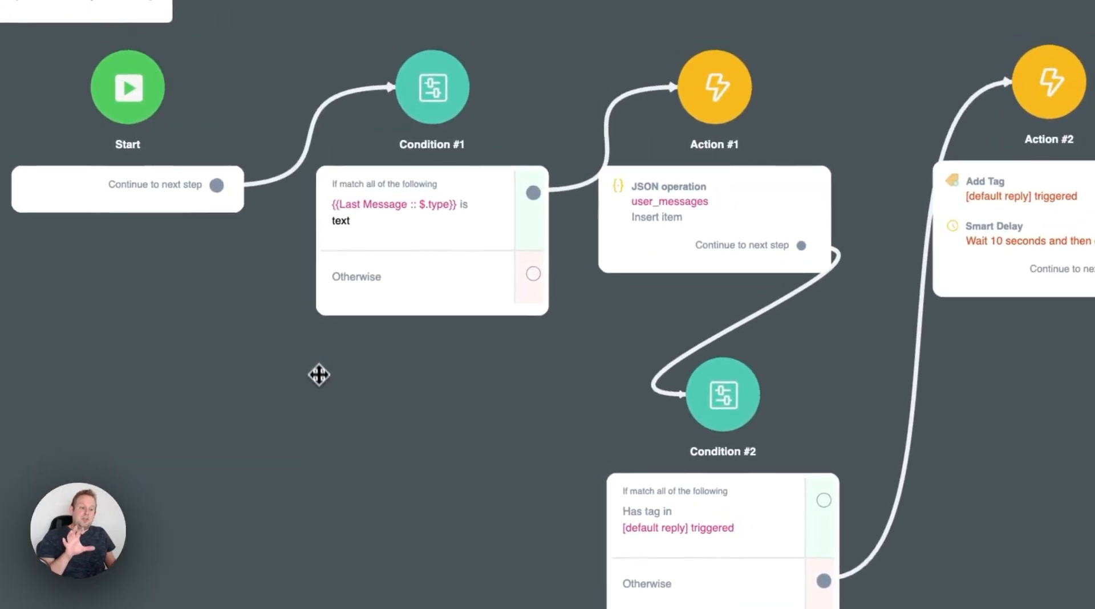
{"action": "left_click_drag", "start_coordinate": [319, 374], "coordinate": [351, 404]}
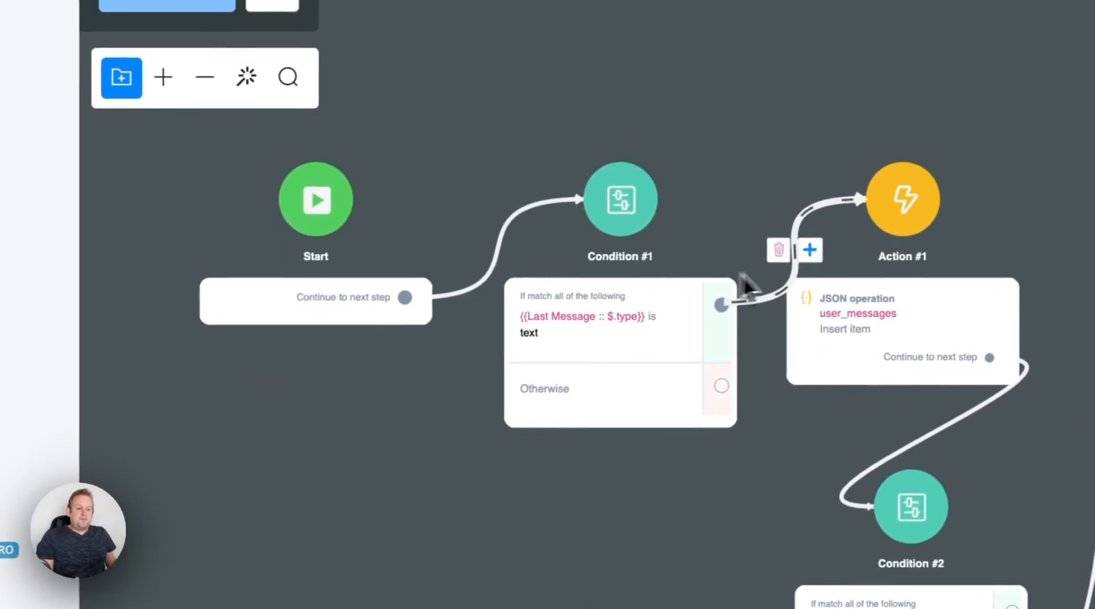
{"action": "left_click", "coordinate": [700, 281]}
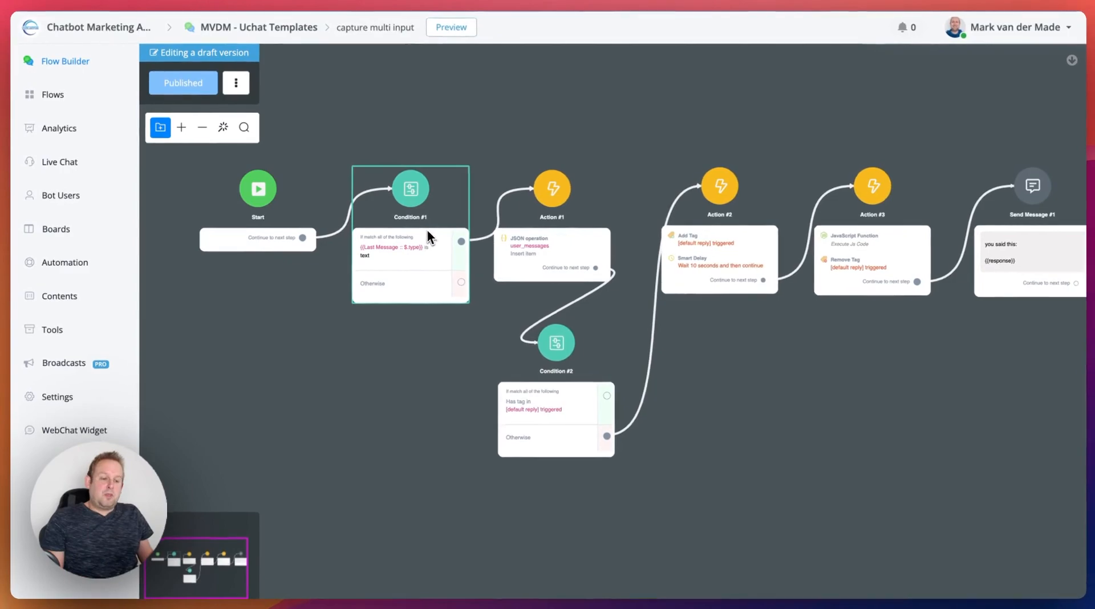
- Inspect Condition #1's text-type check and the JSON path of its Last Message variable, leaving both without saving
{"action": "scroll", "coordinate": [428, 259], "scroll_direction": "up", "scroll_amount": 3}
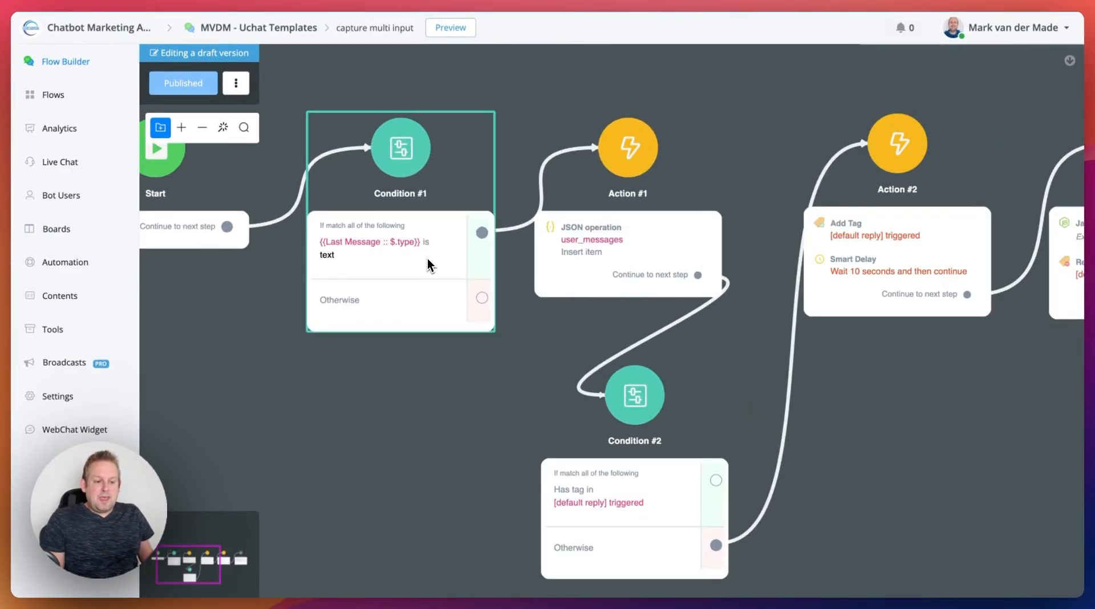
{"action": "left_click", "coordinate": [391, 253]}
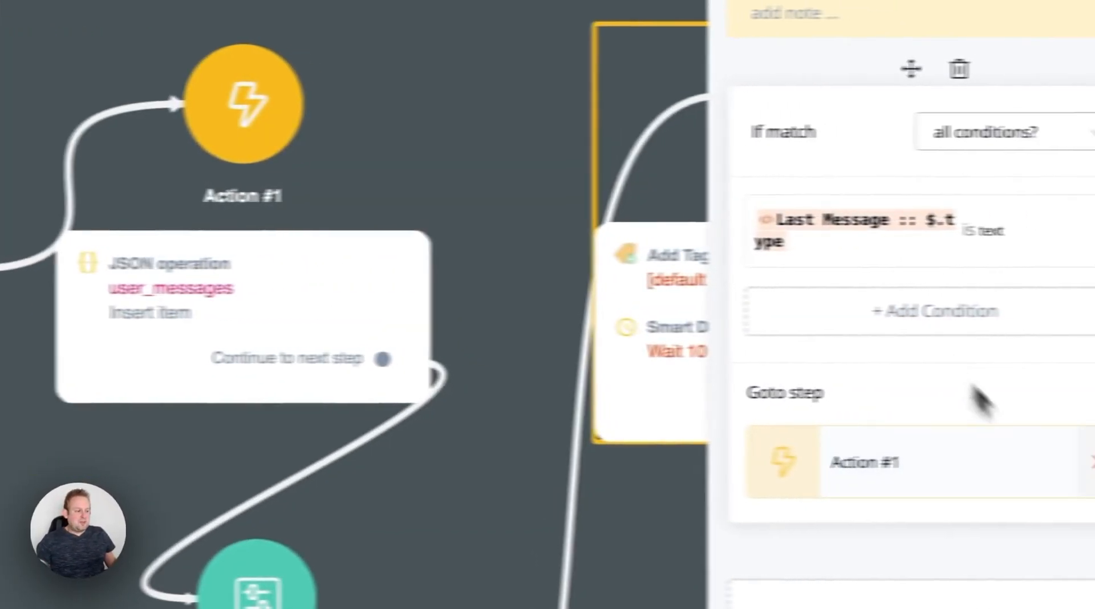
{"action": "left_click", "coordinate": [890, 230]}
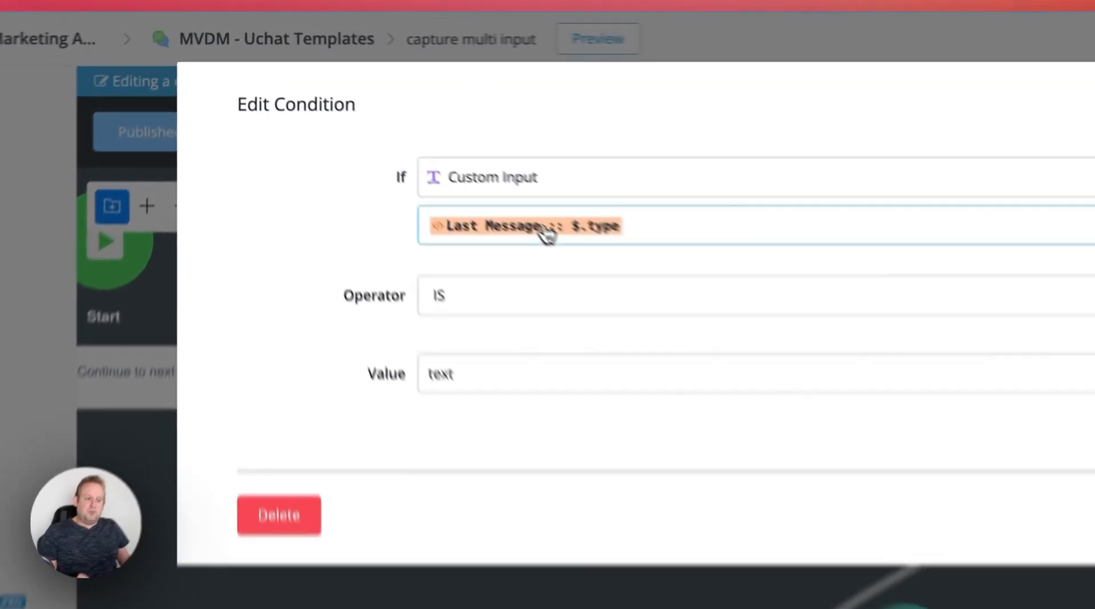
{"action": "left_click", "coordinate": [421, 143]}
{"action": "left_click", "coordinate": [496, 265]}
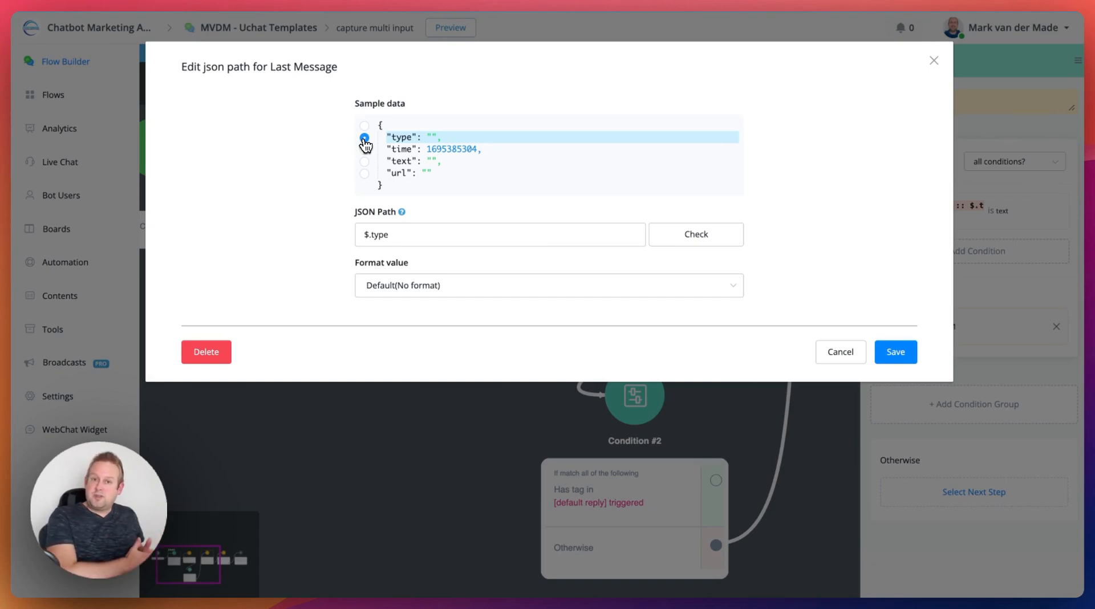
{"action": "left_click", "coordinate": [829, 356]}
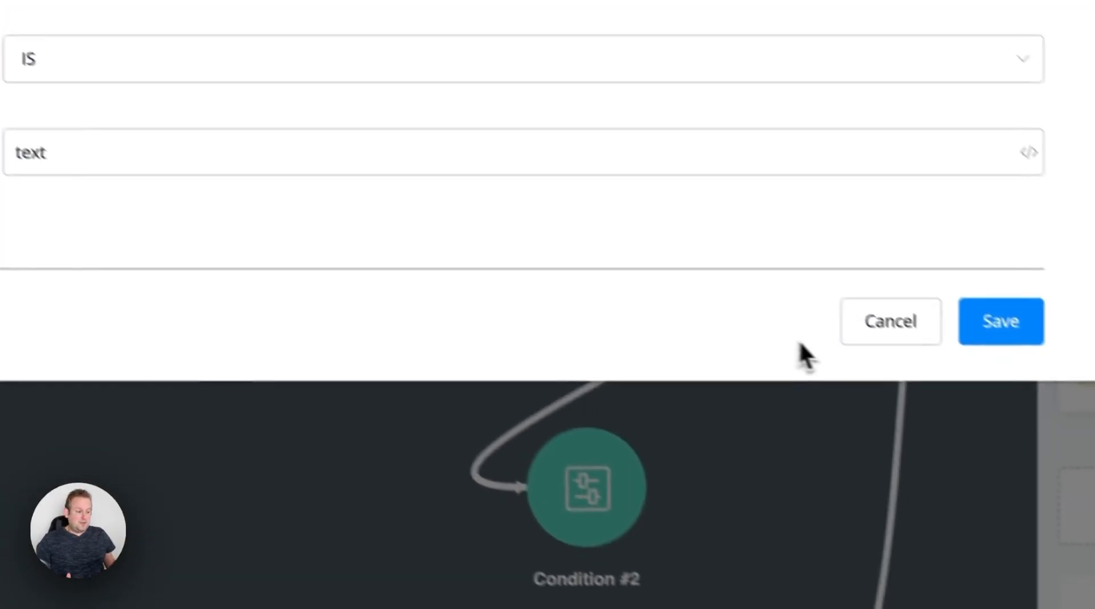
{"action": "left_click", "coordinate": [813, 302]}
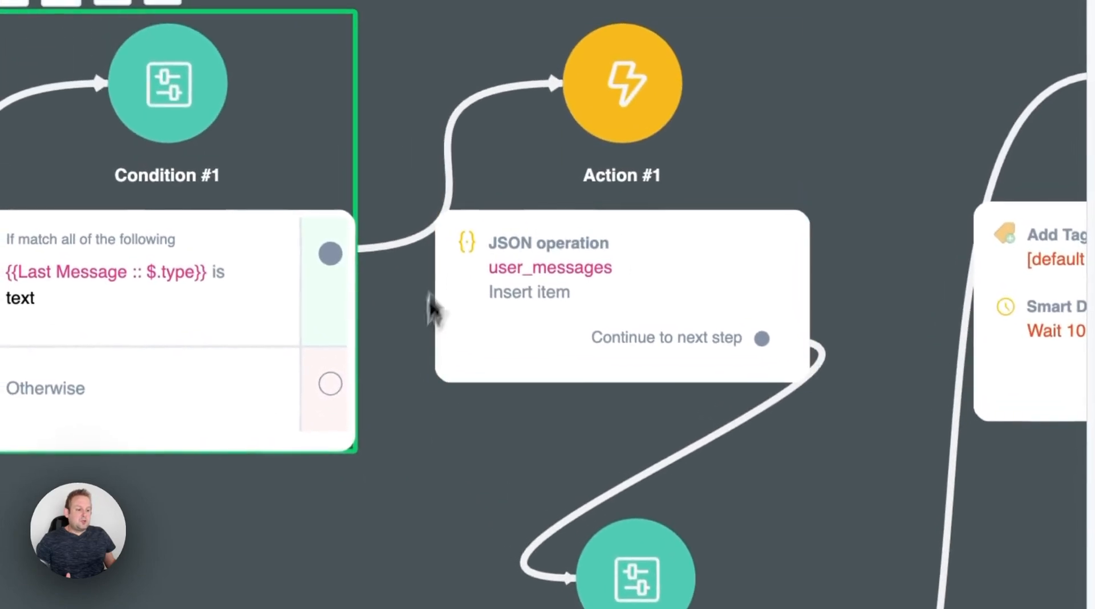
- Review the user_messages Insert item operation in Action #1 and test it on the sample data without saving
{"action": "left_click", "coordinate": [636, 254]}
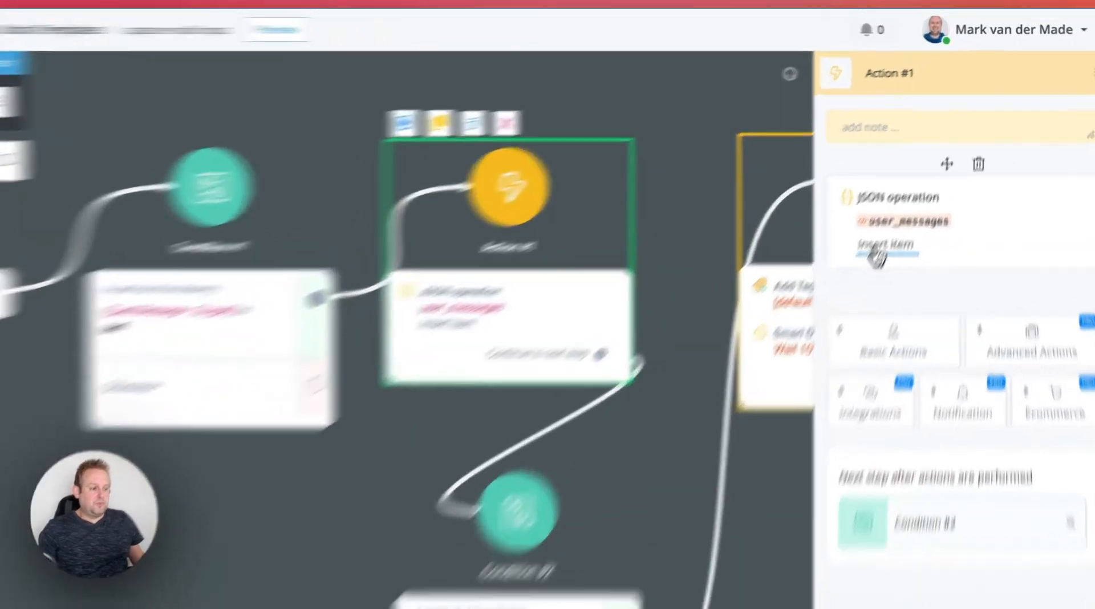
{"action": "left_click", "coordinate": [909, 192]}
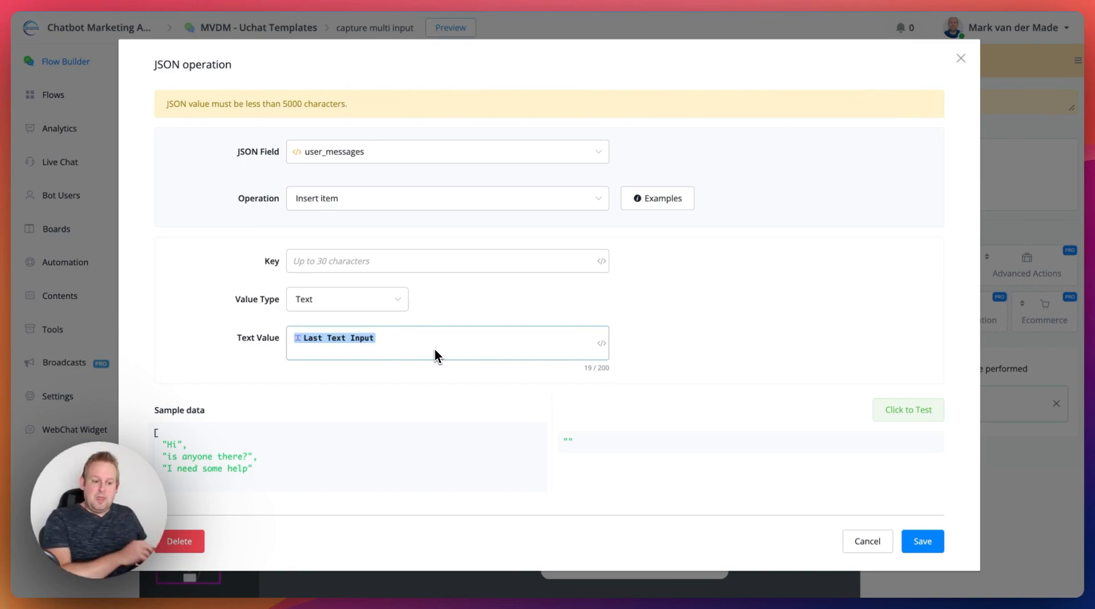
{"action": "left_click", "coordinate": [914, 409]}
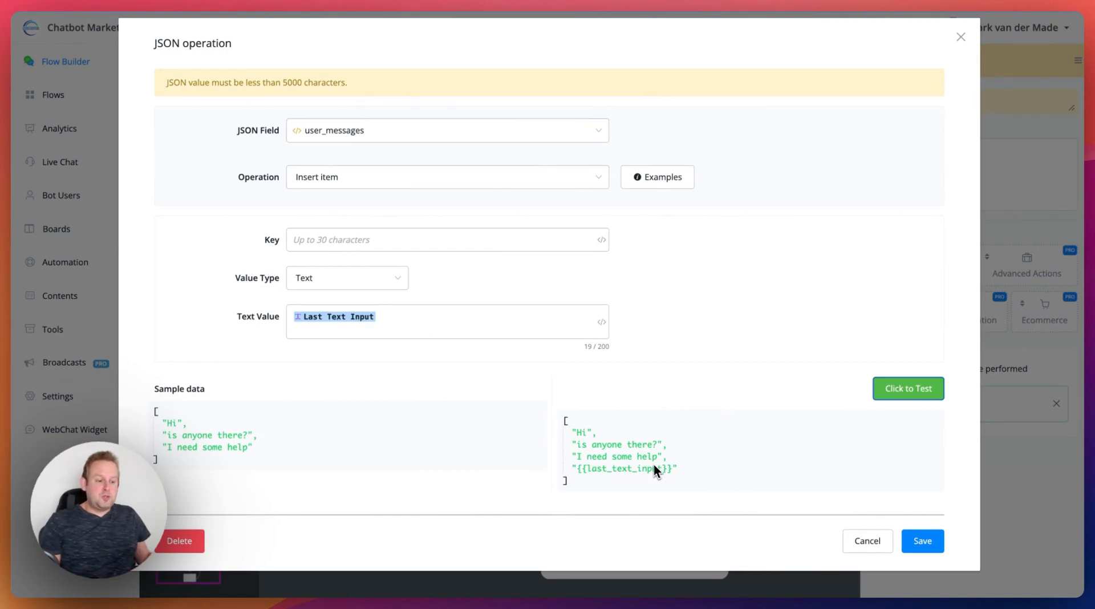
{"action": "left_click_drag", "start_coordinate": [577, 469], "coordinate": [664, 471]}
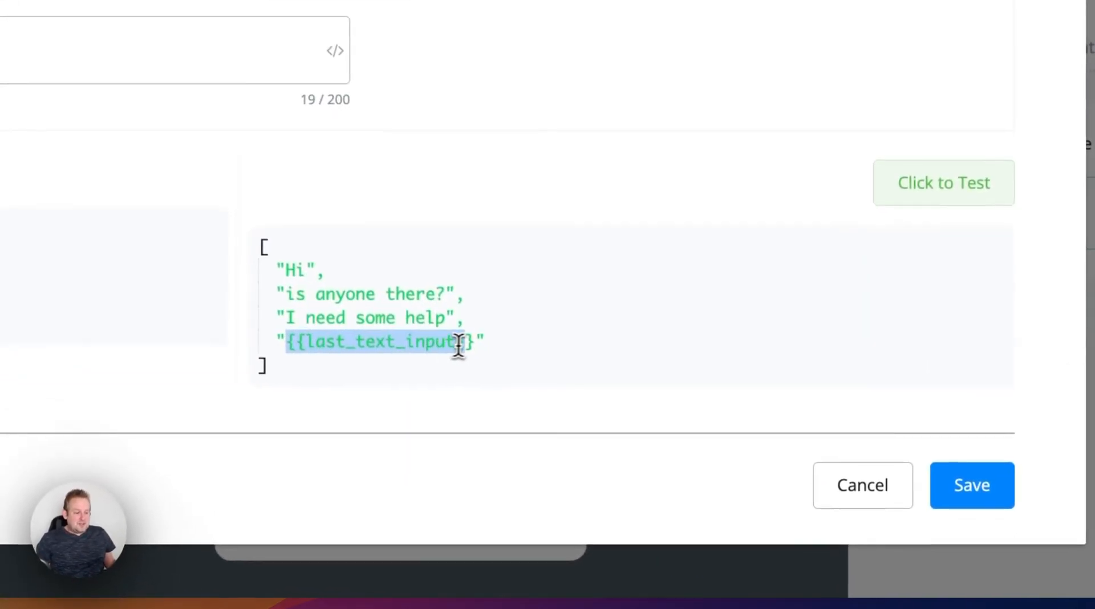
{"action": "left_click_drag", "start_coordinate": [459, 346], "coordinate": [484, 343]}
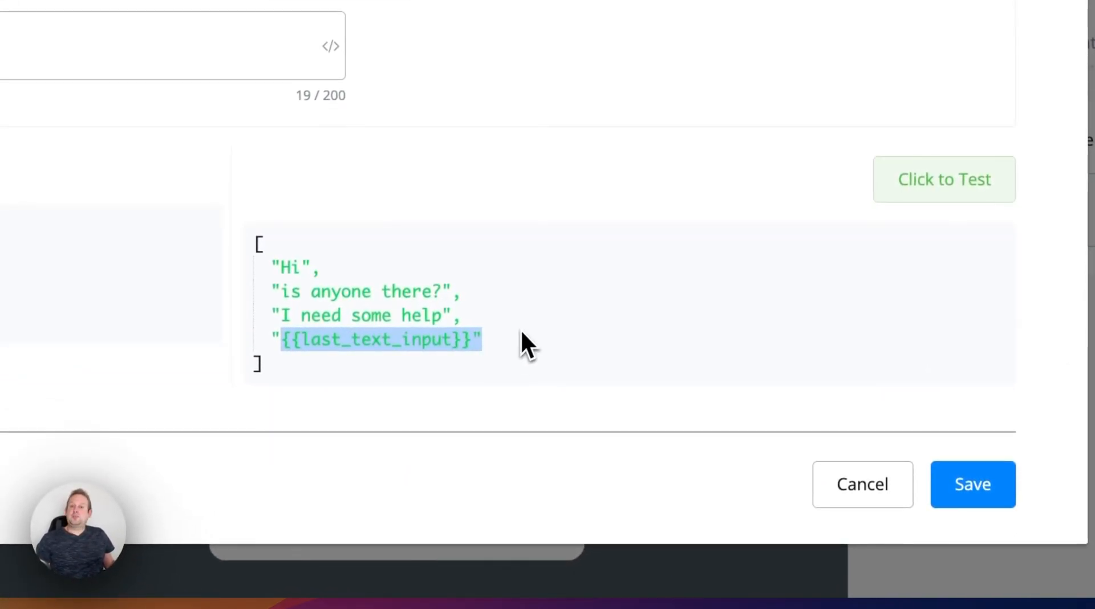
{"action": "left_click", "coordinate": [521, 330]}
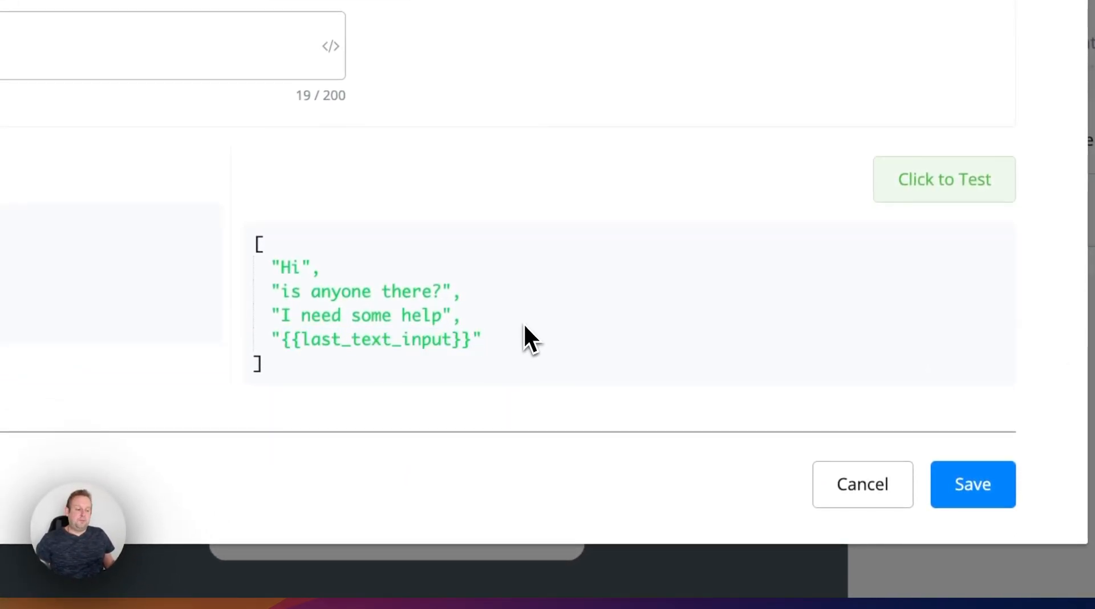
{"action": "left_click", "coordinate": [843, 499]}
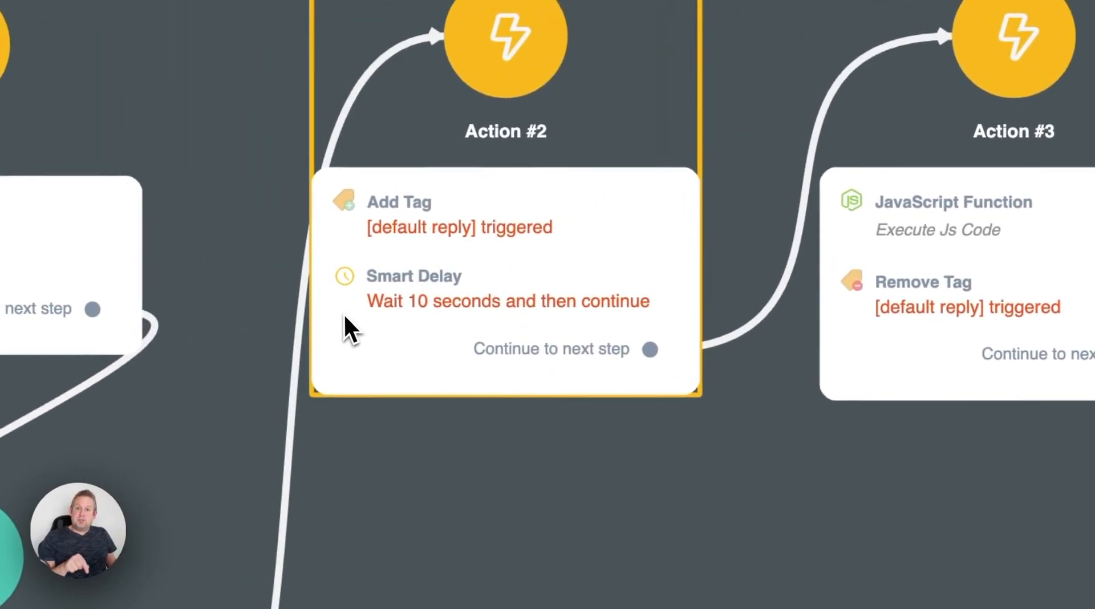
- Open the JavaScript Function in Action #3 and examine the test value of its userInput parameter
{"action": "left_click_drag", "start_coordinate": [405, 481], "coordinate": [657, 259]}
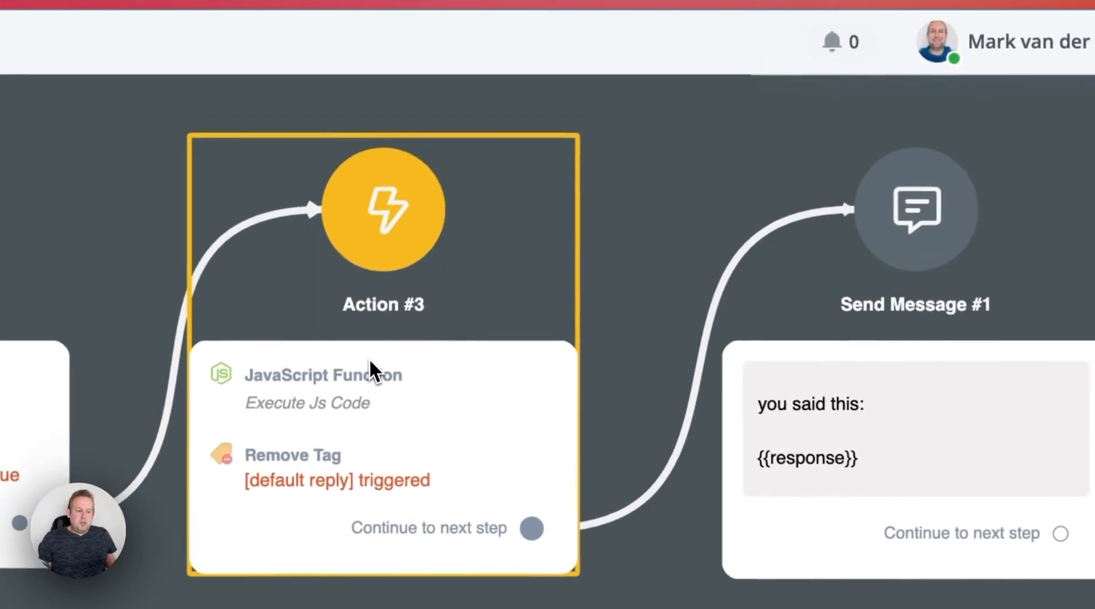
{"action": "left_click", "coordinate": [369, 371]}
{"action": "left_click", "coordinate": [804, 337]}
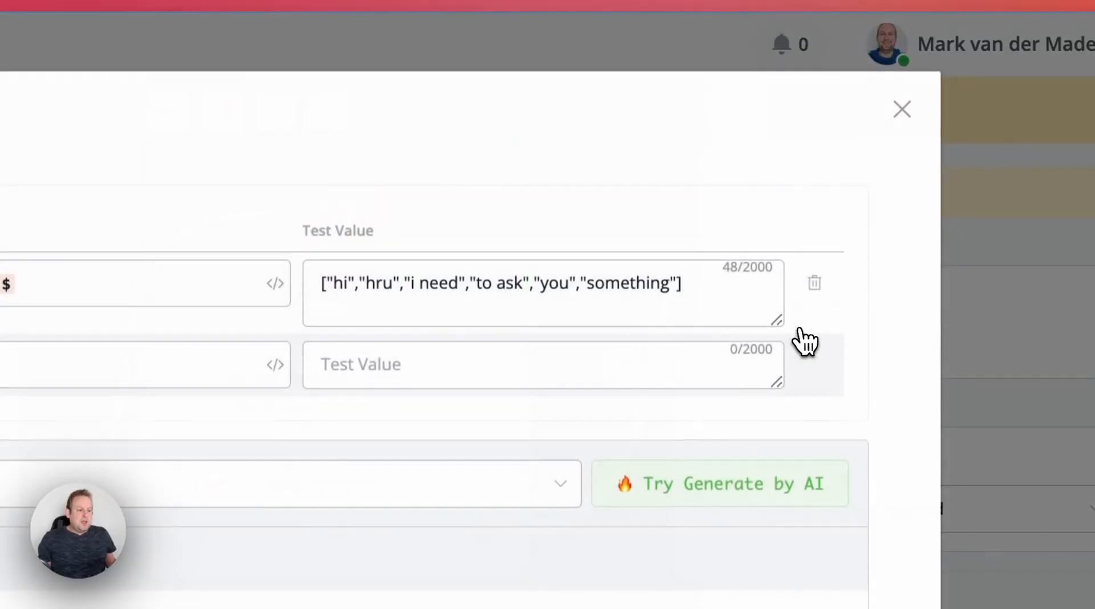
{"action": "left_click", "coordinate": [354, 284]}
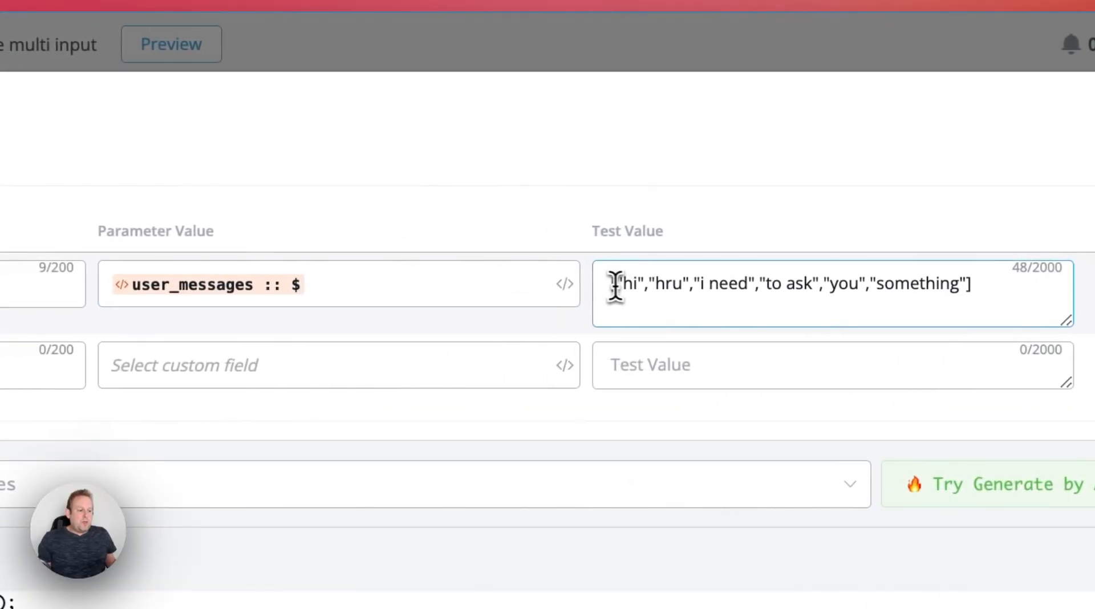
{"action": "left_click_drag", "start_coordinate": [611, 284], "coordinate": [980, 286]}
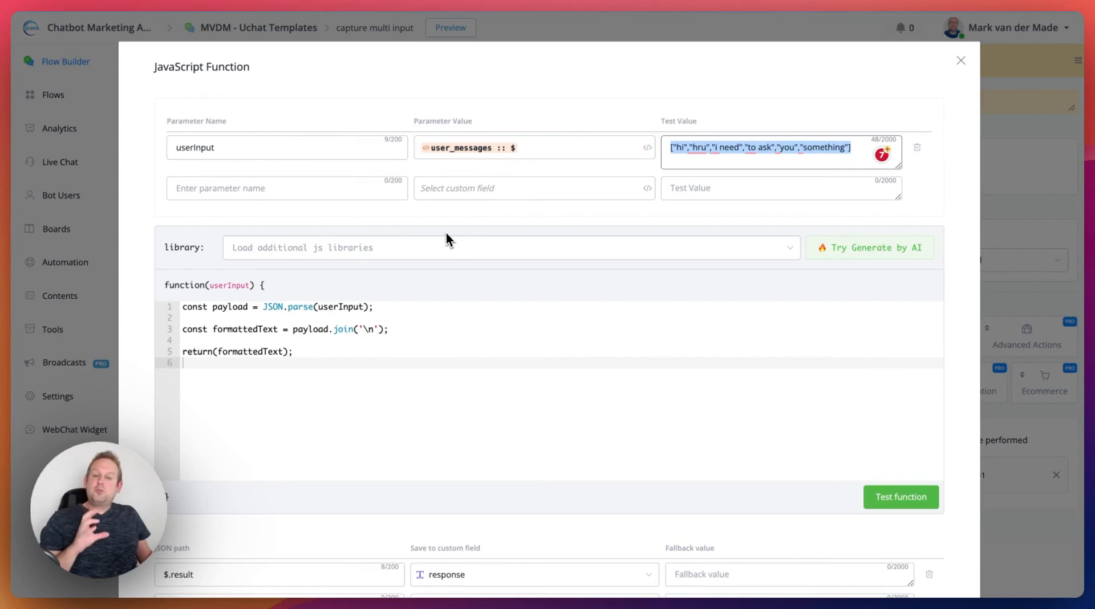
- Inspect the userInput parameter and the JSON path of its user_messages value, leaving the path without saving
{"action": "scroll", "coordinate": [446, 234], "scroll_direction": "down", "scroll_amount": 2}
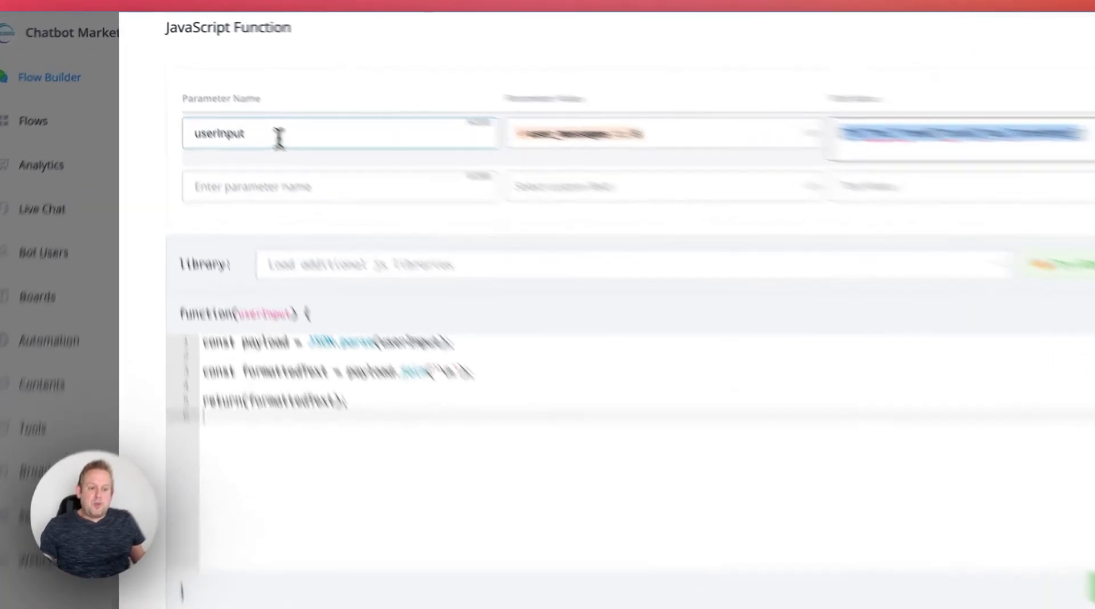
{"action": "double_click", "coordinate": [240, 105]}
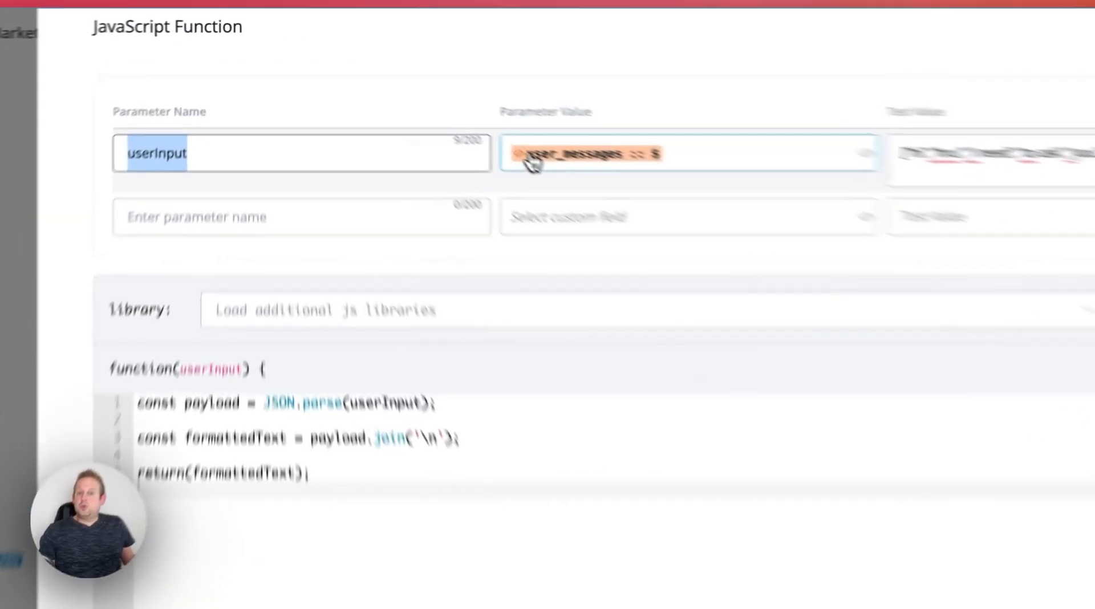
{"action": "left_click", "coordinate": [433, 105]}
{"action": "left_click", "coordinate": [466, 233]}
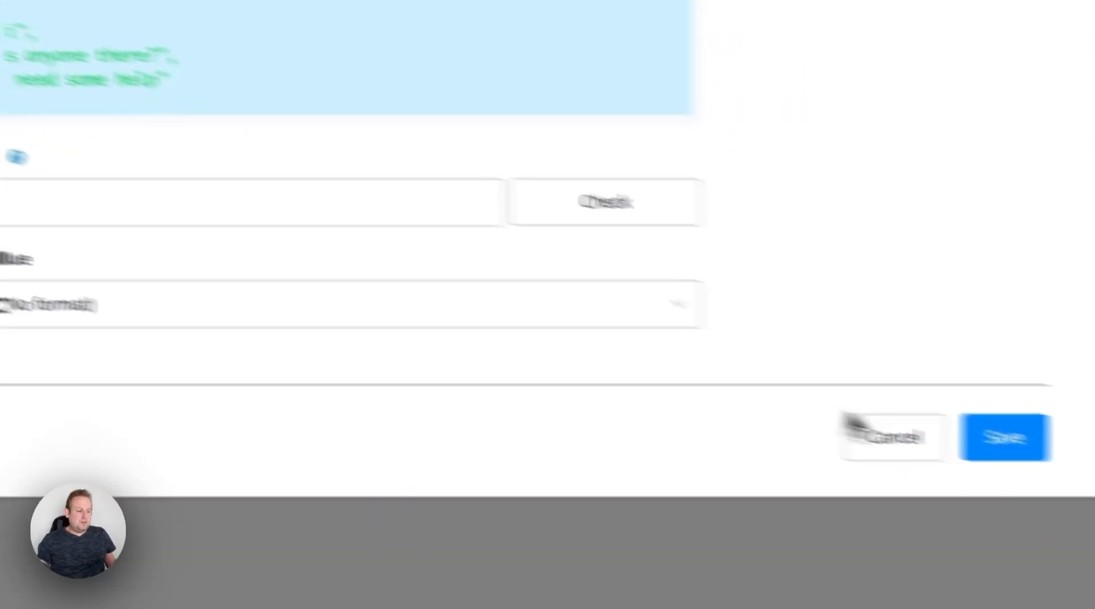
{"action": "left_click", "coordinate": [1004, 436]}
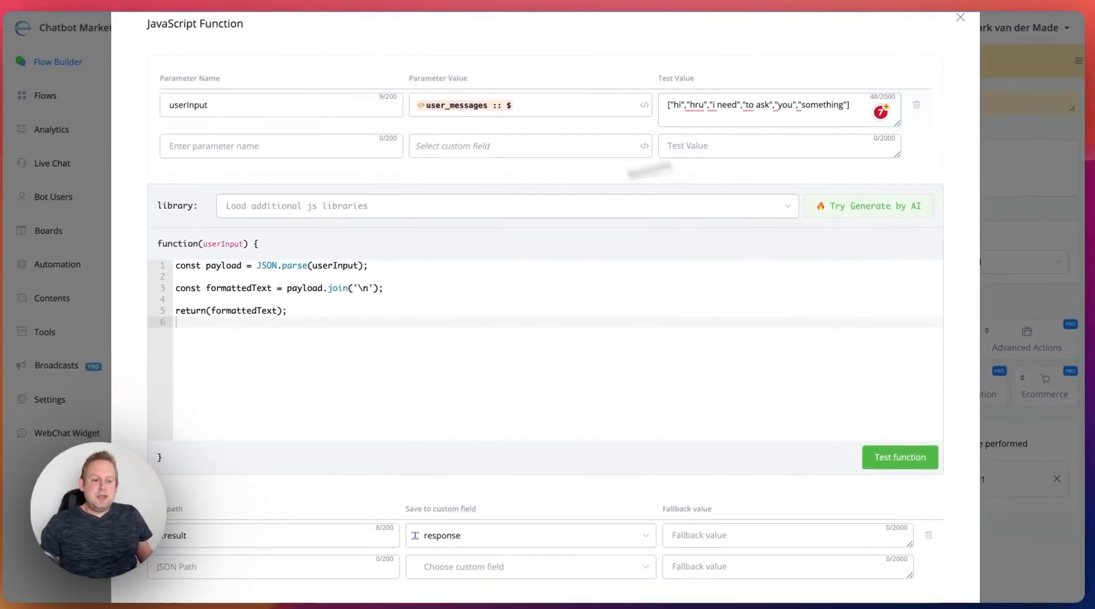
- Examine how the function's first code line parses userInput as JSON, comparing it with the parameter and test value
{"action": "scroll", "coordinate": [231, 234], "scroll_direction": "down", "scroll_amount": 3}
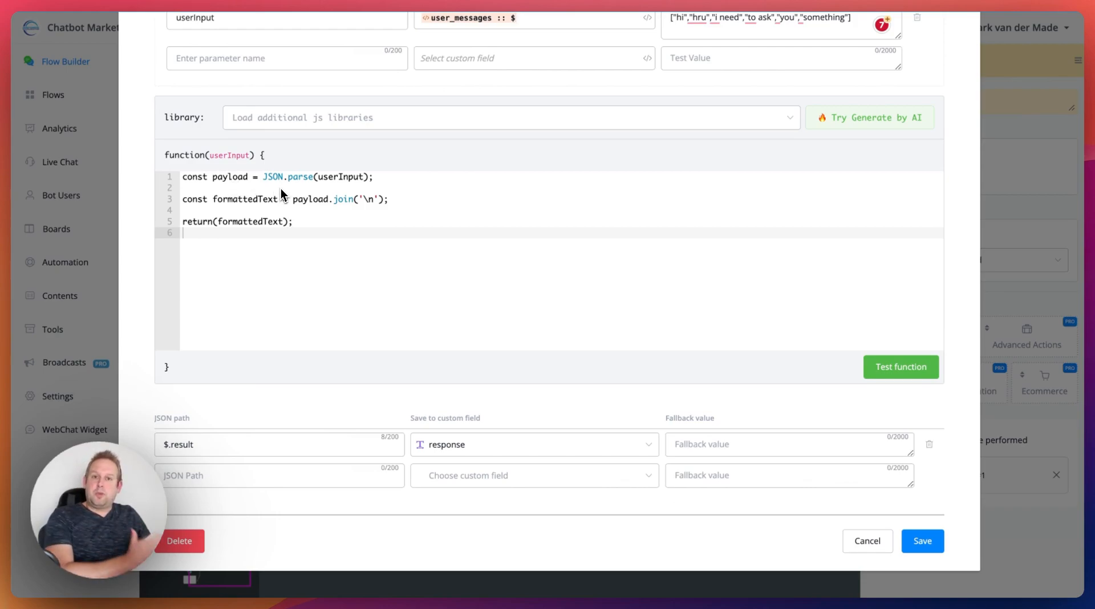
{"action": "left_click", "coordinate": [681, 22]}
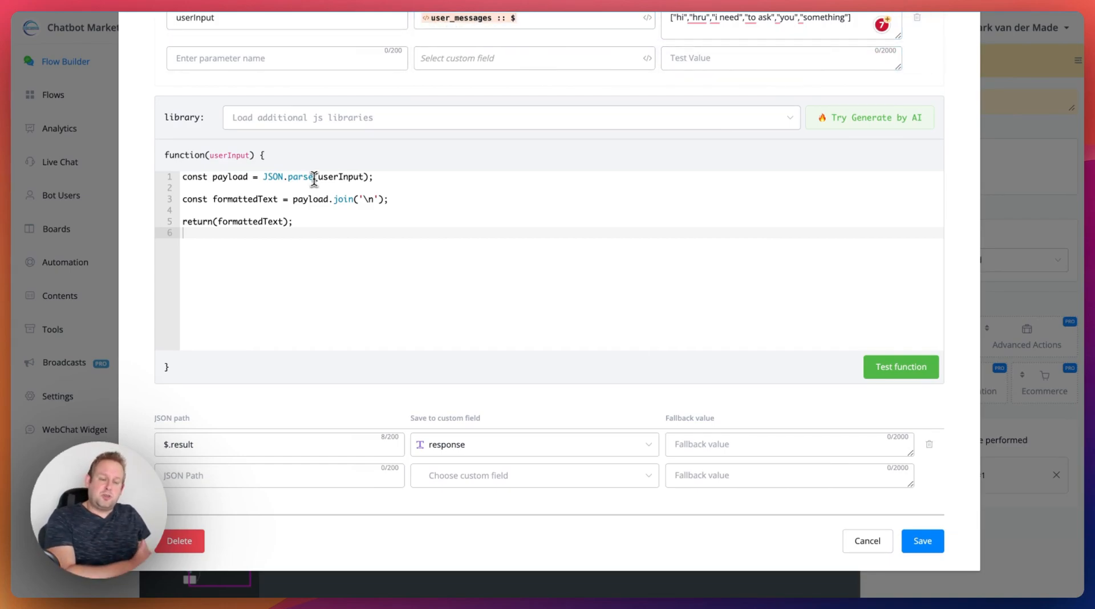
{"action": "left_click", "coordinate": [321, 178]}
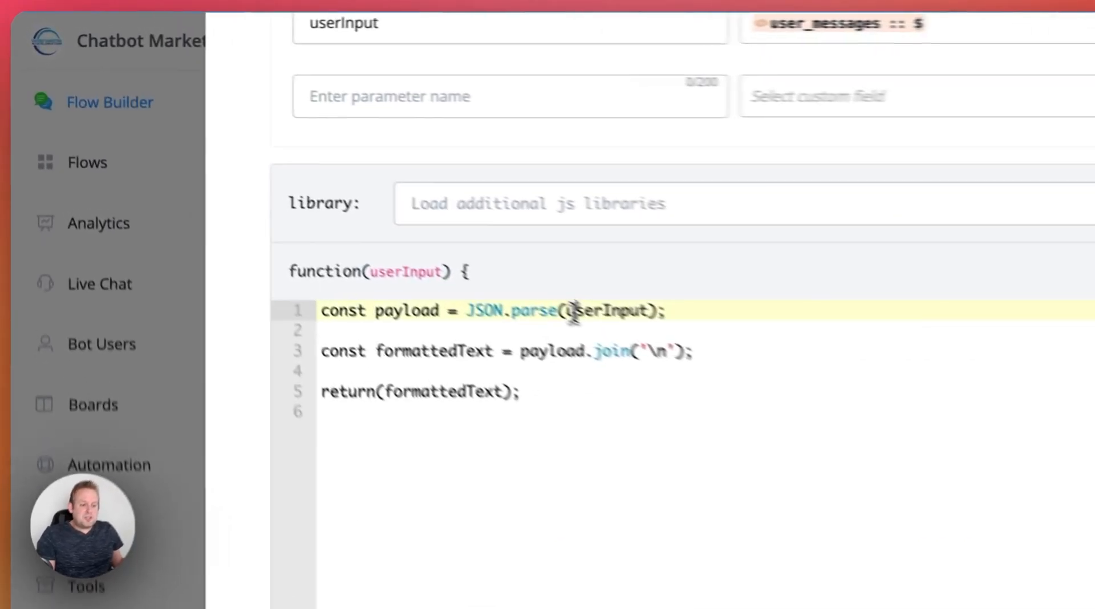
{"action": "double_click", "coordinate": [573, 311]}
{"action": "scroll", "coordinate": [484, 200], "scroll_direction": "up", "scroll_amount": 3}
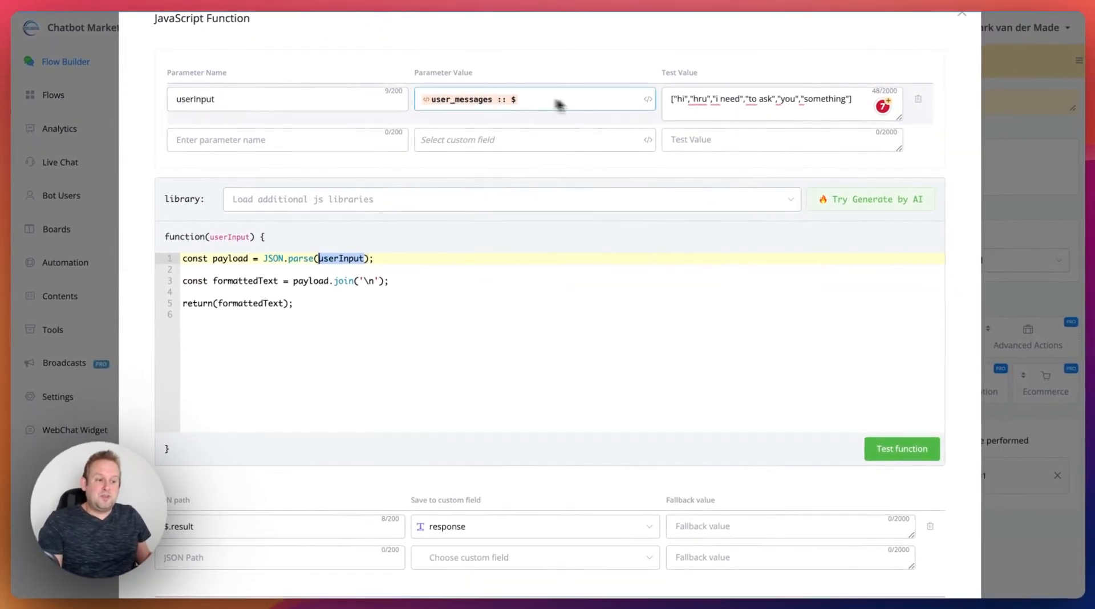
{"action": "scroll", "coordinate": [533, 139], "scroll_direction": "down", "scroll_amount": 2}
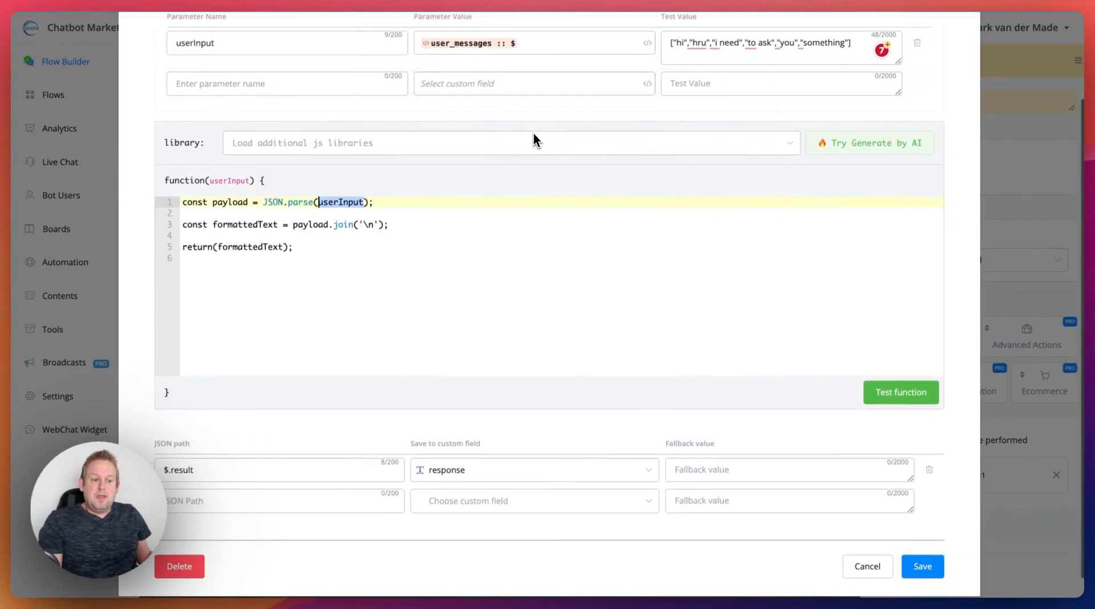
- Examine the code lines that join the payload with '\n' into formattedText and return it
{"action": "left_click", "coordinate": [192, 225]}
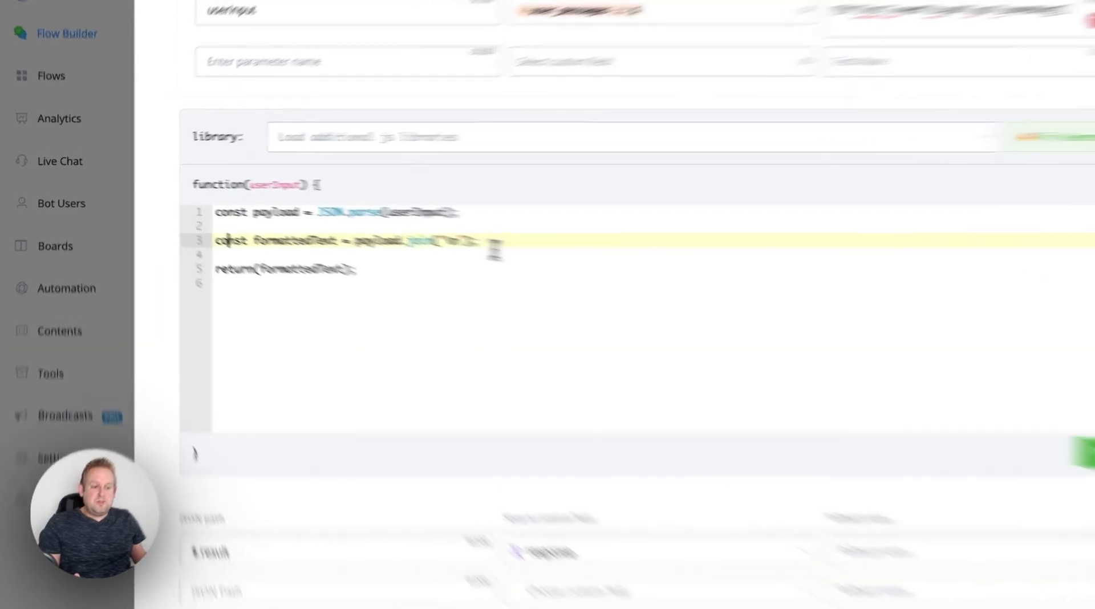
{"action": "left_click", "coordinate": [407, 229]}
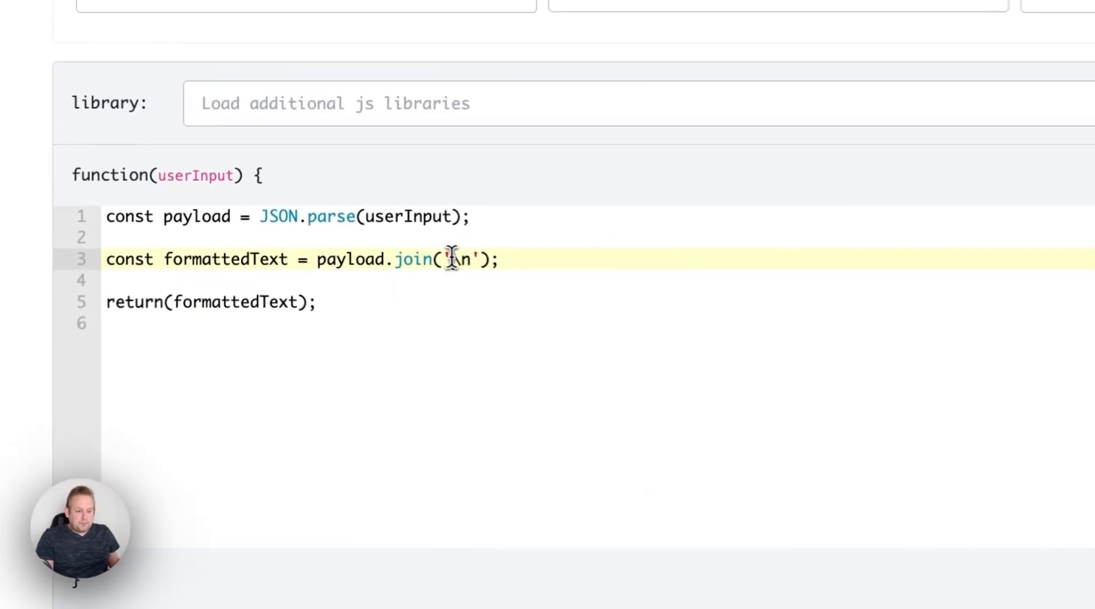
{"action": "left_click_drag", "start_coordinate": [361, 224], "coordinate": [374, 224]}
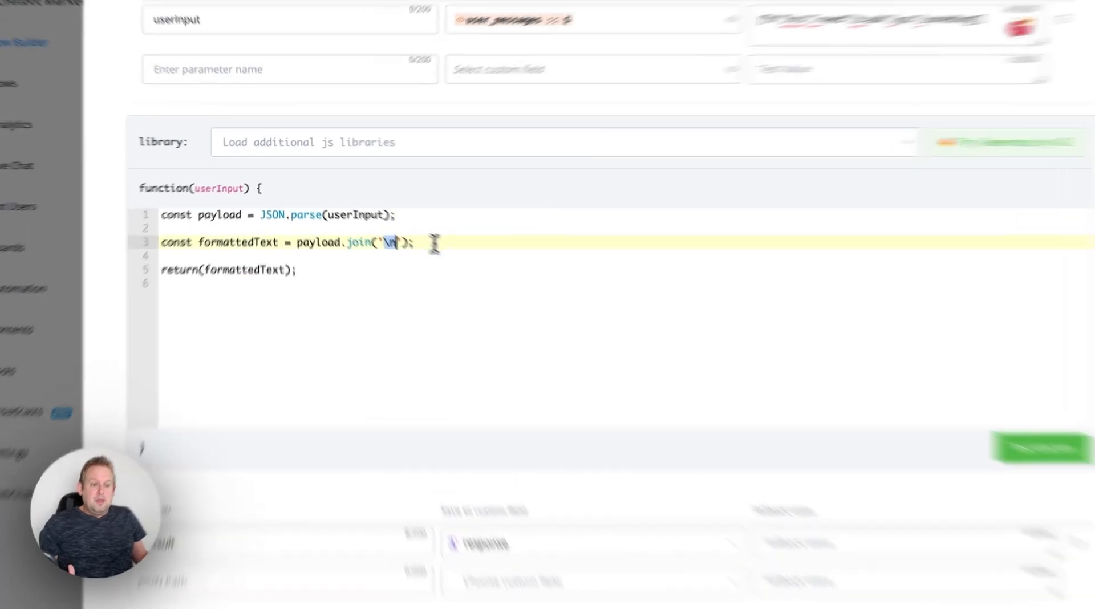
{"action": "left_click", "coordinate": [409, 225]}
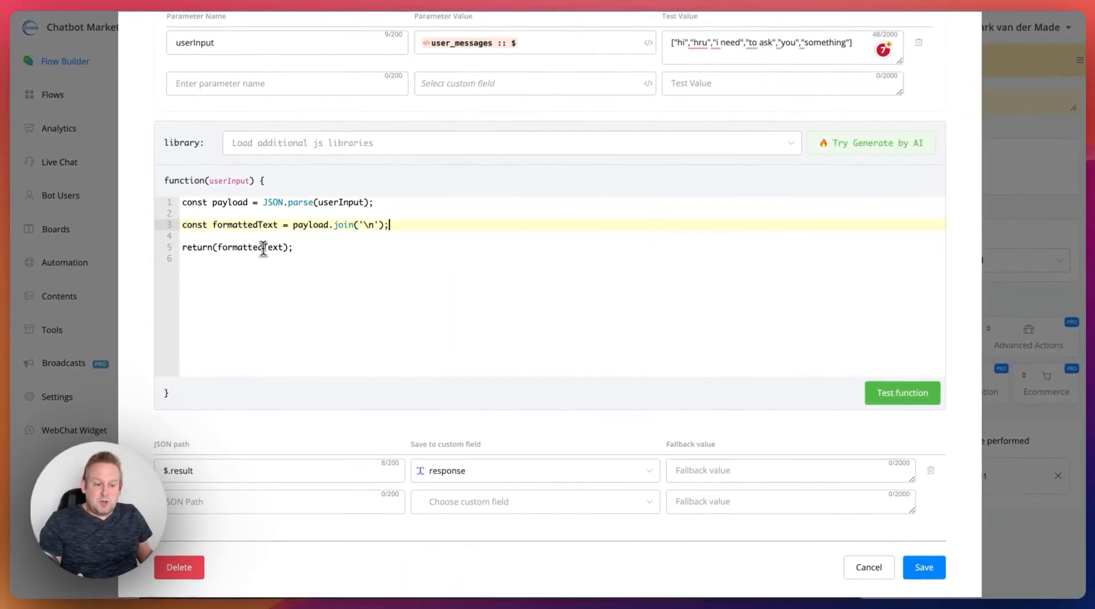
{"action": "left_click_drag", "start_coordinate": [183, 247], "coordinate": [213, 247]}
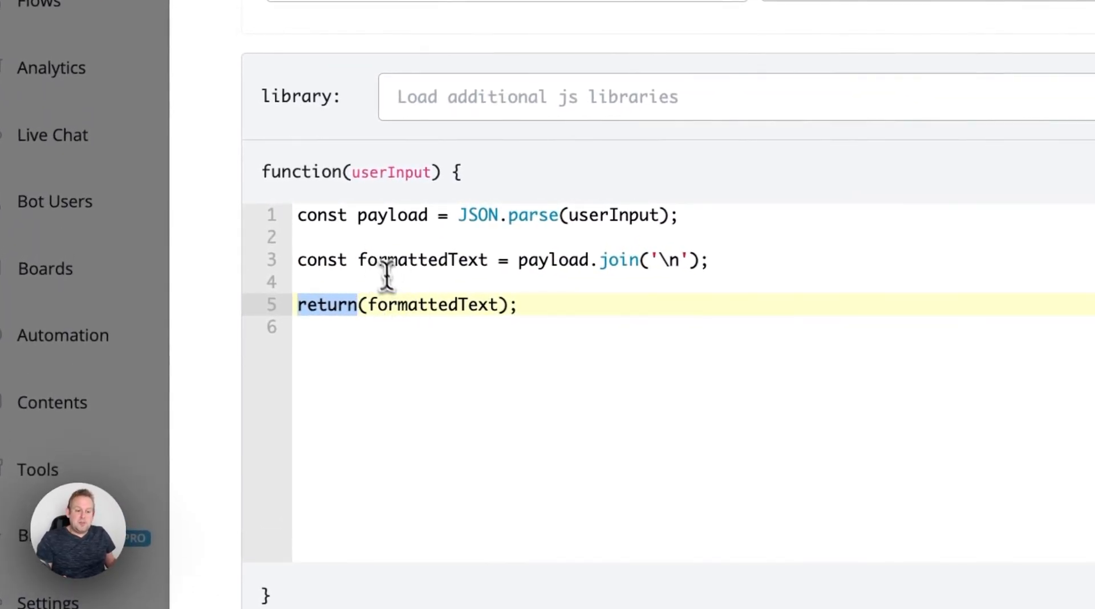
{"action": "left_click", "coordinate": [410, 263]}
{"action": "double_click", "coordinate": [412, 269]}
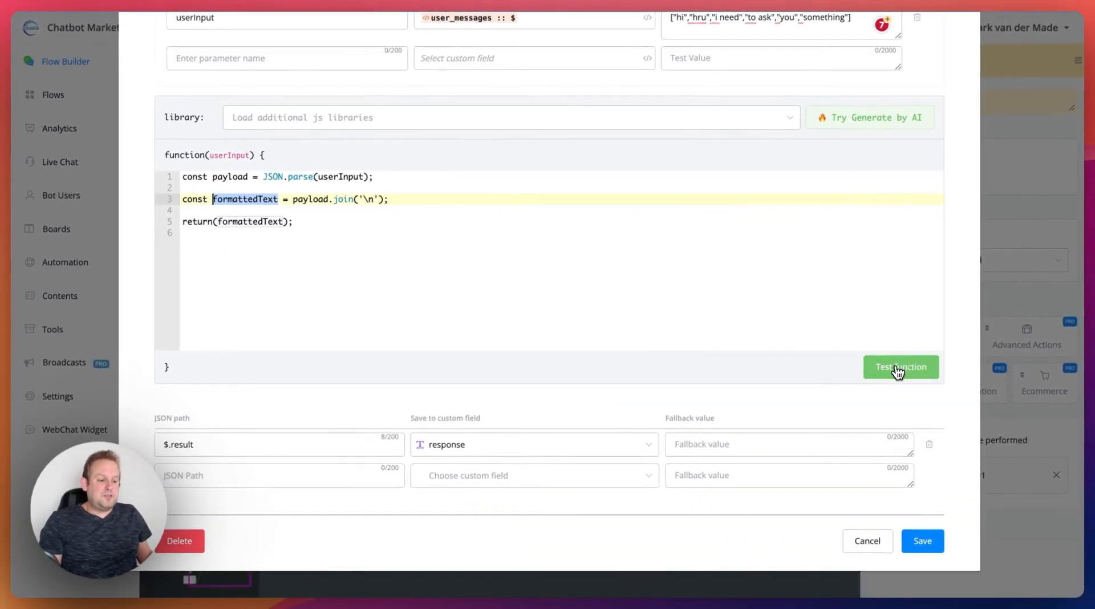
- Test the JavaScript function with the sample messages and examine the returned result text
{"action": "left_click", "coordinate": [898, 369]}
{"action": "scroll", "coordinate": [611, 246], "scroll_direction": "down", "scroll_amount": 2}
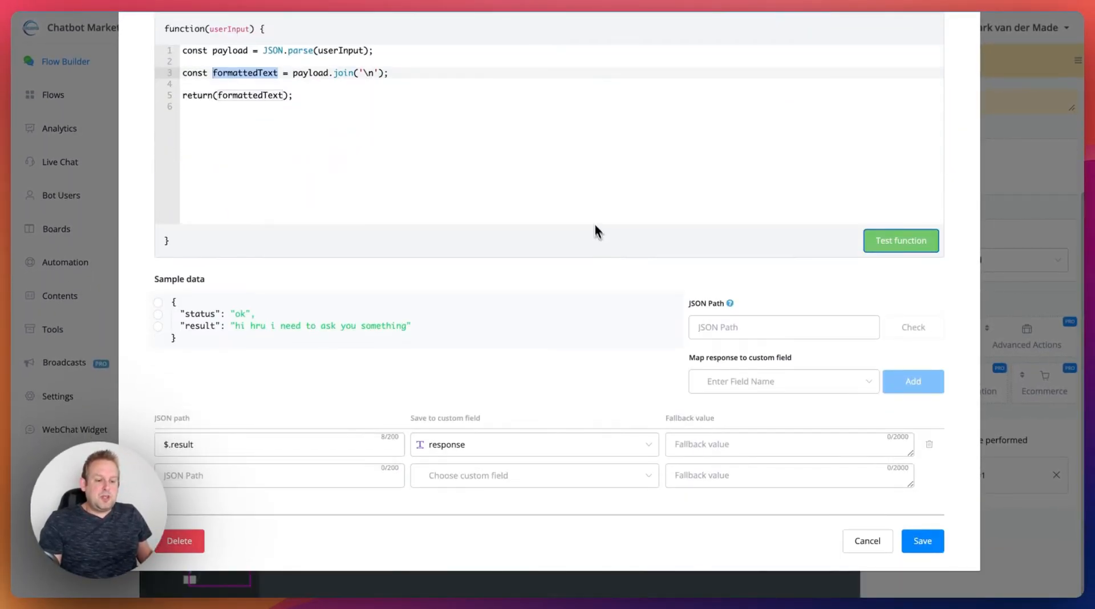
{"action": "left_click_drag", "start_coordinate": [234, 326], "coordinate": [406, 331]}
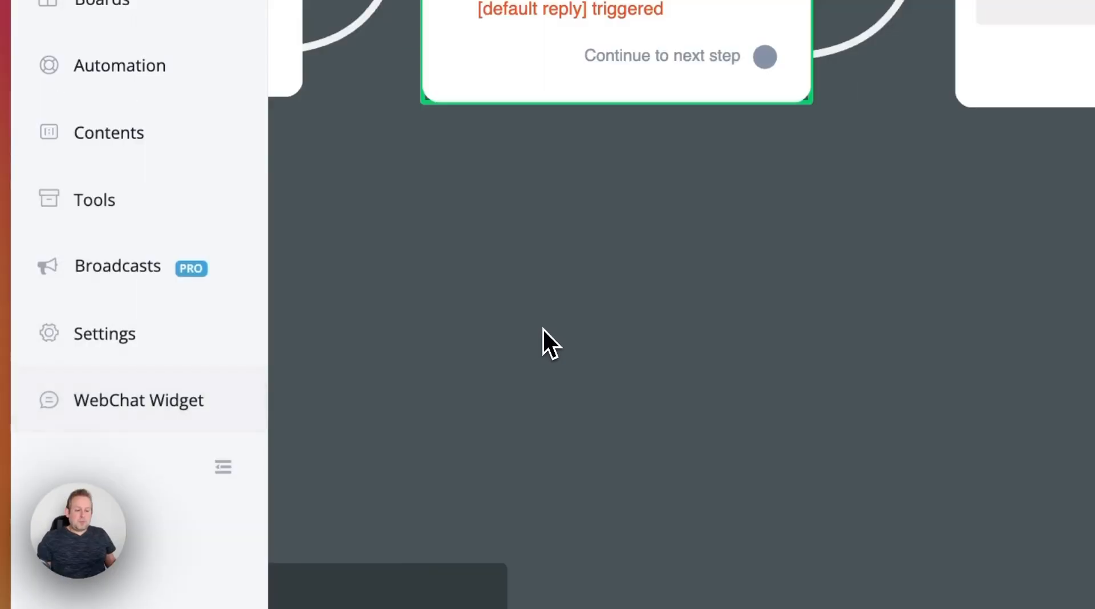
- Open the WebChat Widget's chat preview and send the message "Hi I need some help"
{"action": "left_click", "coordinate": [52, 391]}
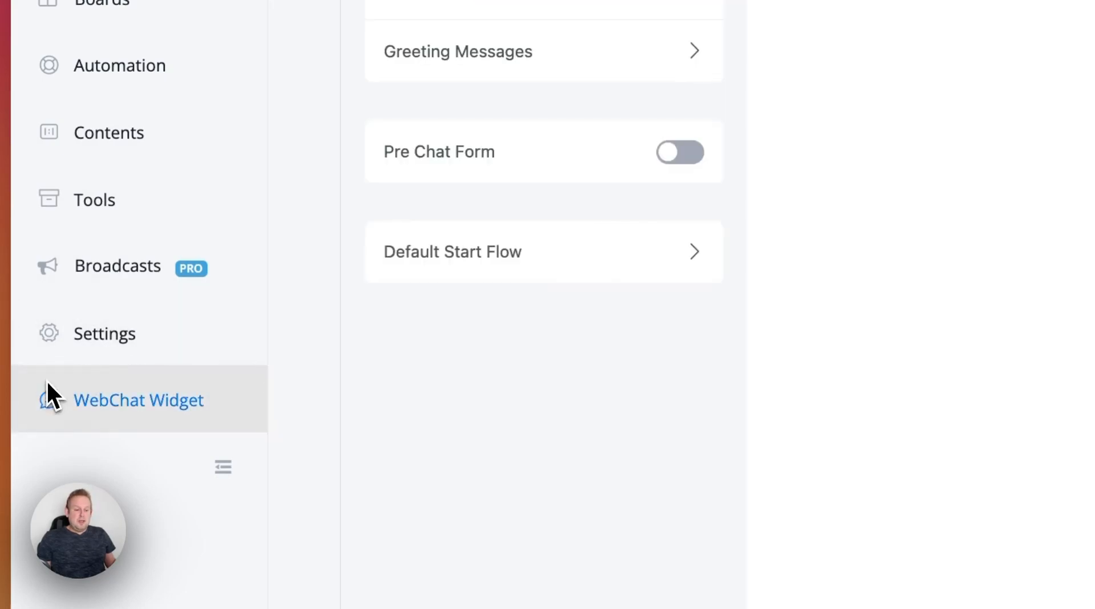
{"action": "left_click", "coordinate": [1066, 571]}
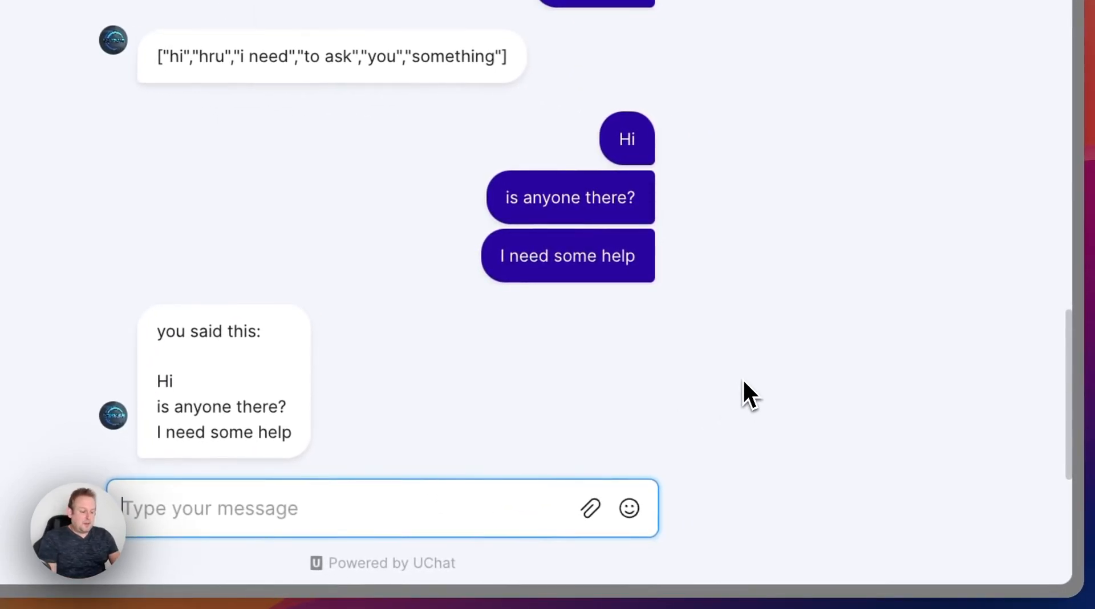
{"action": "type", "text": "Hi I need some"}
{"action": "type", "text": " help"}
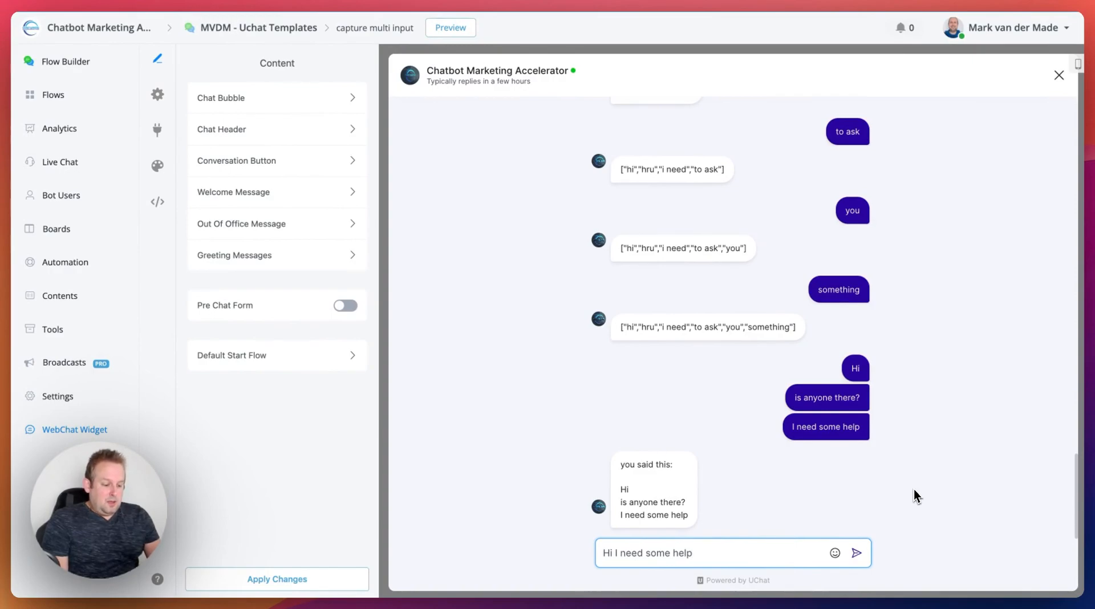
{"action": "key", "text": "Return"}
- Send the chat message "I am logged out of my account" and examine how the two new messages appear in the bot's reply
{"action": "type", "text": "I am logged "}
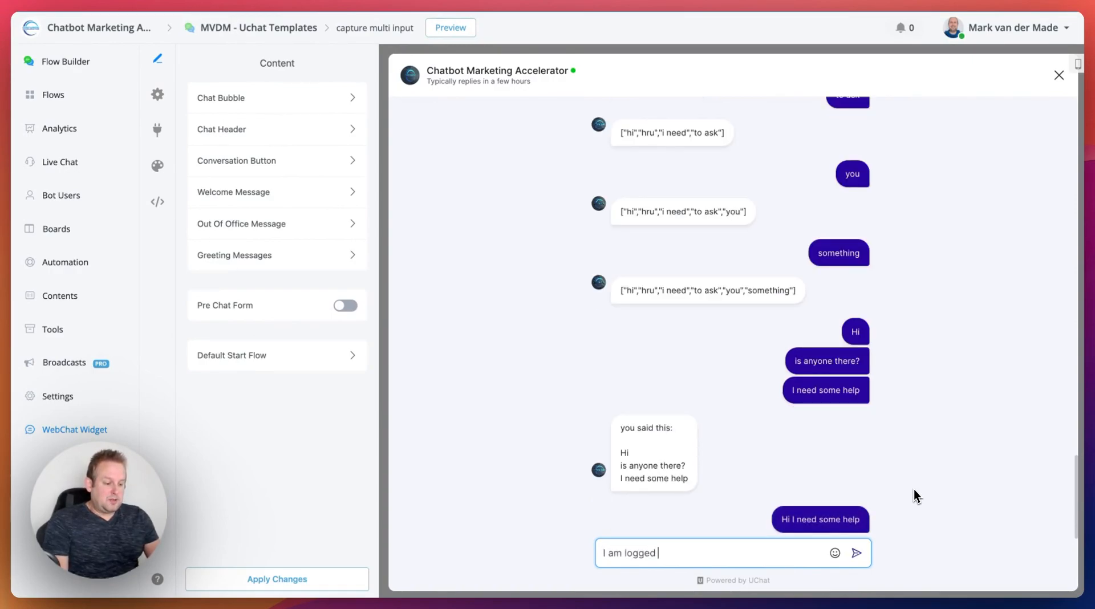
{"action": "type", "text": "out of my account"}
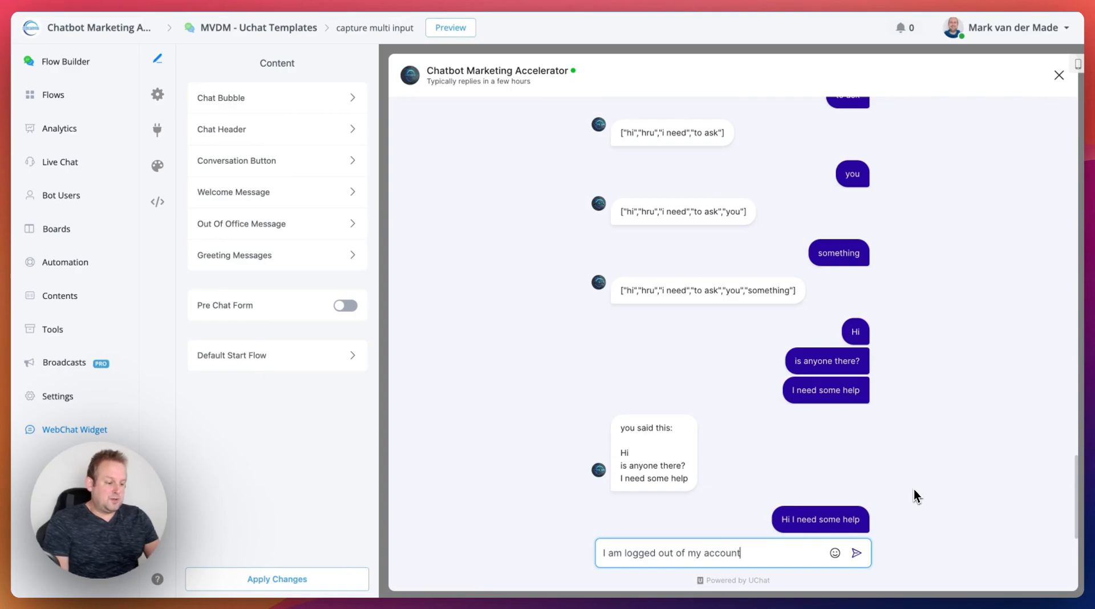
{"action": "key", "text": "Return"}
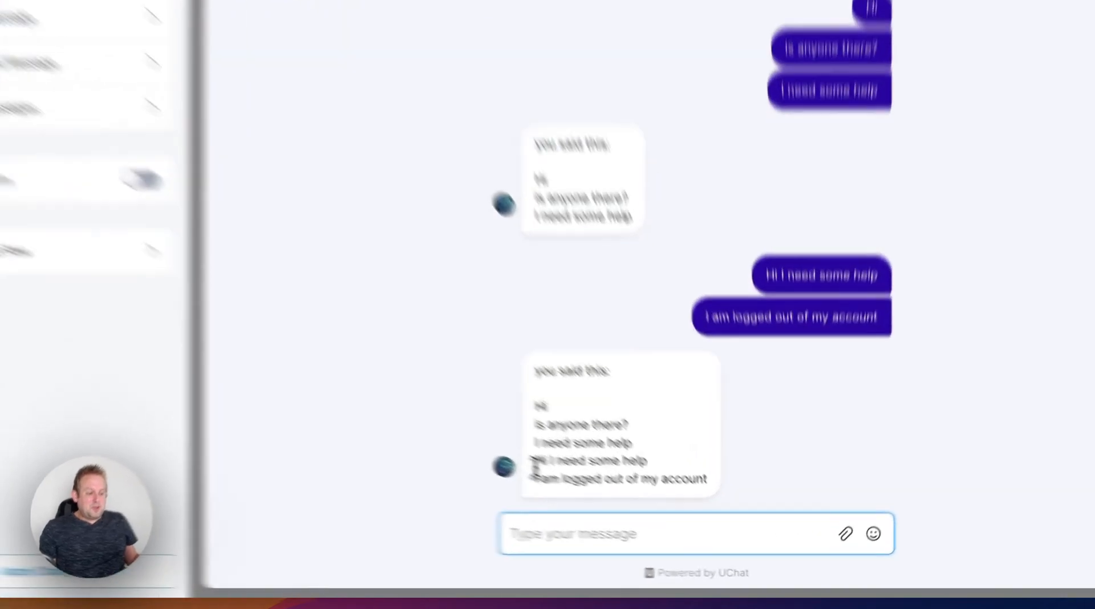
{"action": "left_click_drag", "start_coordinate": [620, 502], "coordinate": [744, 520]}
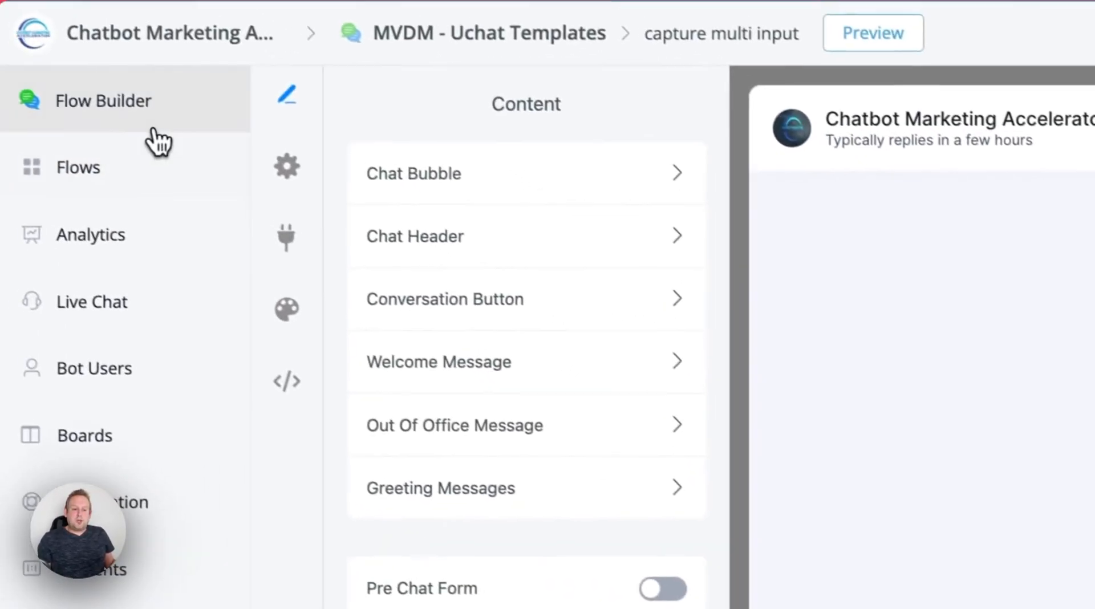
- Return to the flow builder and add a JSON Operation action to Action #3, after the tag removal
{"action": "left_click", "coordinate": [149, 128]}
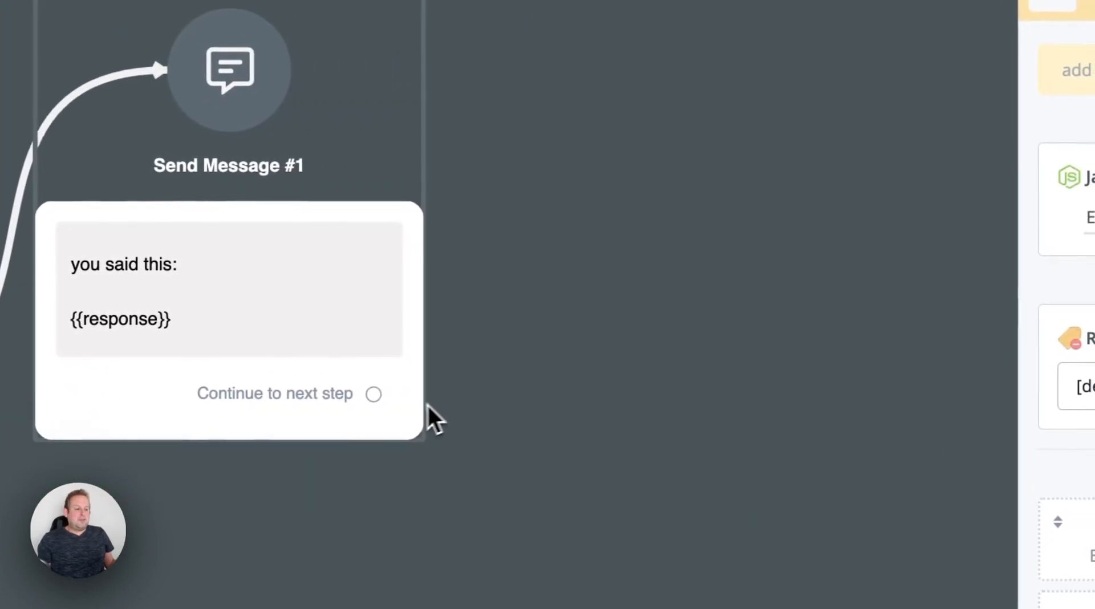
{"action": "left_click_drag", "start_coordinate": [460, 395], "coordinate": [736, 206]}
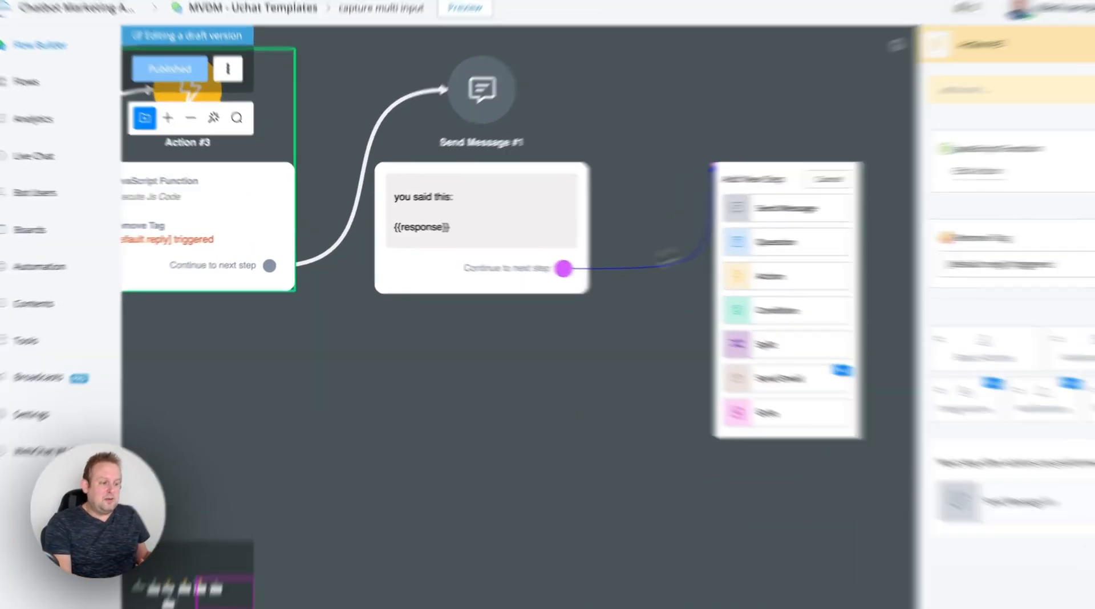
{"action": "left_click", "coordinate": [349, 321]}
{"action": "left_click", "coordinate": [202, 285]}
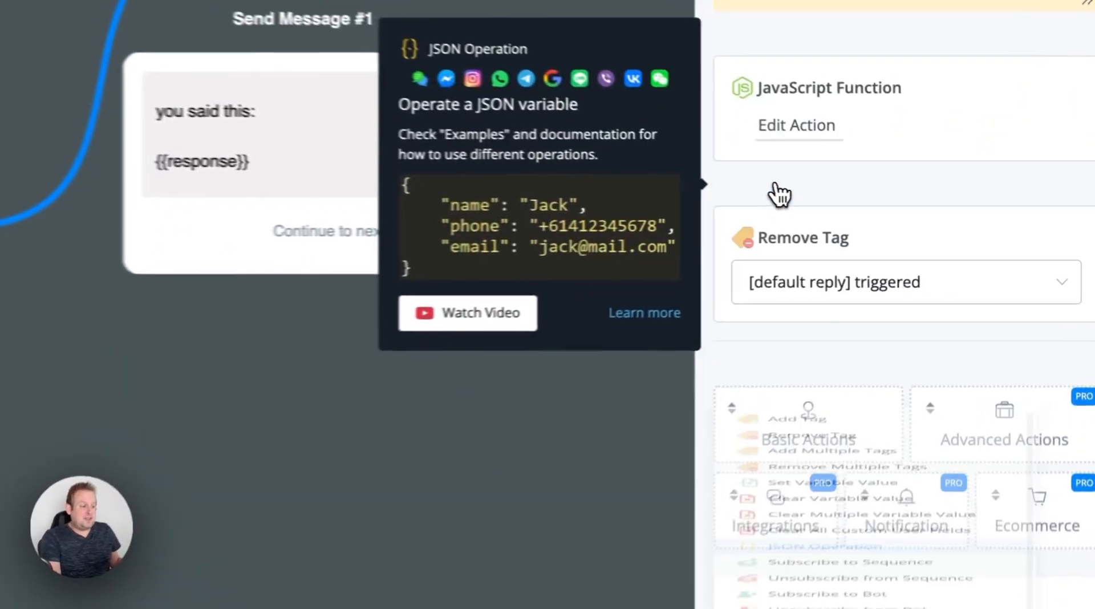
- Open the new JSON operation for editing and set its JSON field to user_messages
{"action": "left_click", "coordinate": [815, 442]}
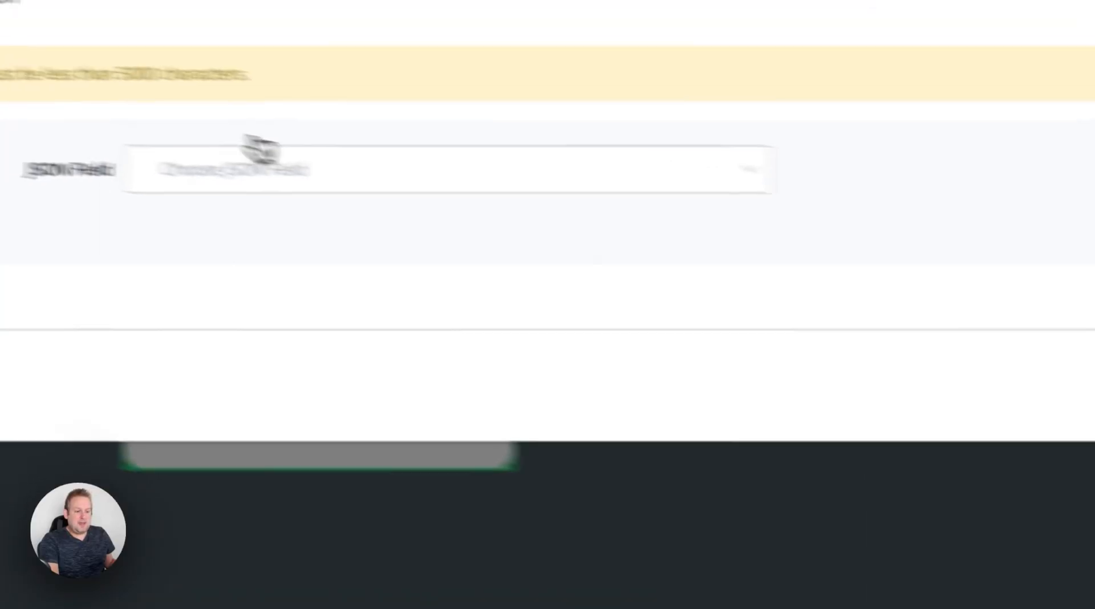
{"action": "left_click", "coordinate": [260, 151]}
{"action": "type", "text": "user"}
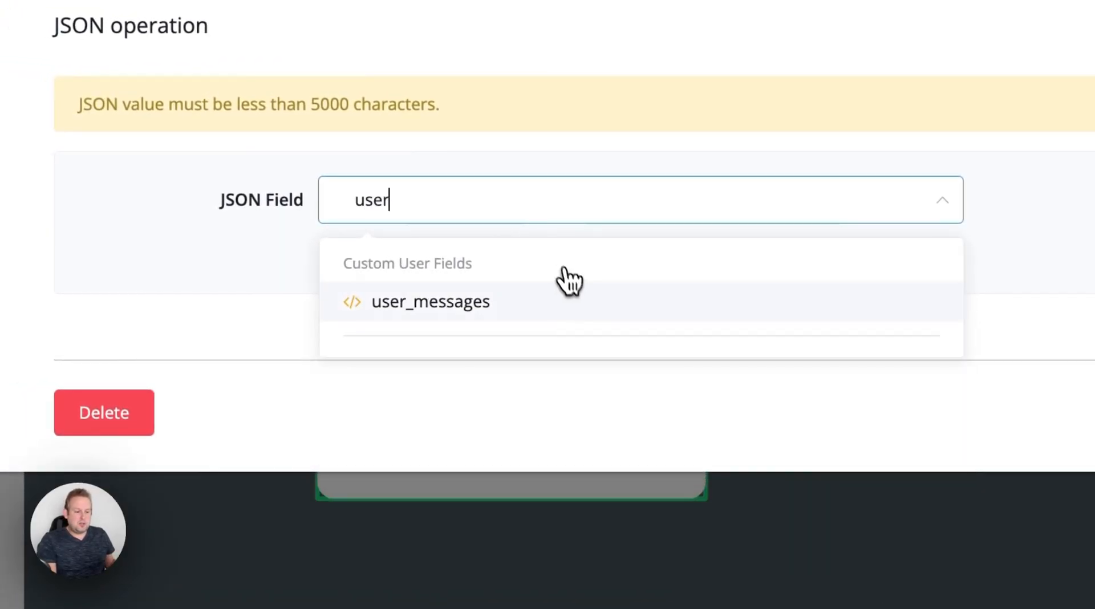
{"action": "left_click", "coordinate": [562, 300]}
- Set the JSON operation to Remove all items, test and save it, and publish the flow
{"action": "left_click", "coordinate": [607, 299]}
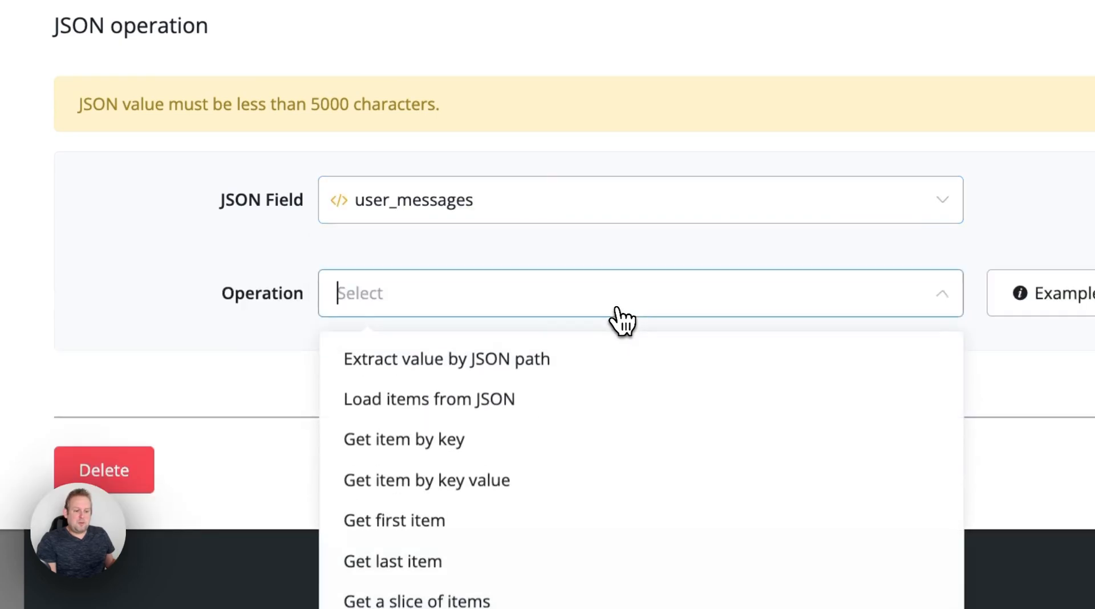
{"action": "scroll", "coordinate": [630, 451], "scroll_direction": "down", "scroll_amount": 10}
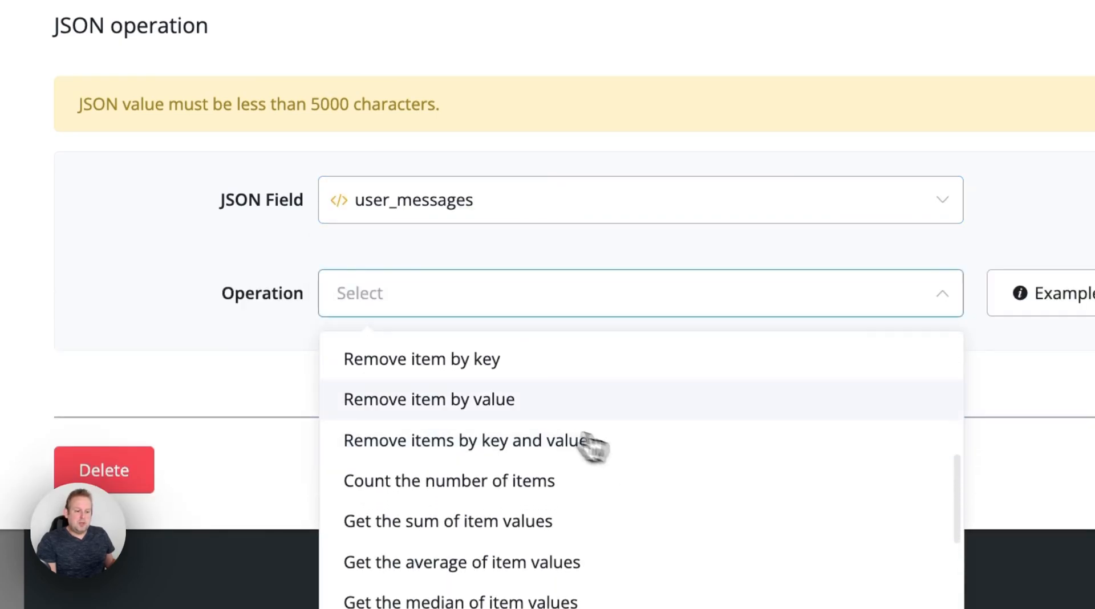
{"action": "scroll", "coordinate": [582, 405], "scroll_direction": "up", "scroll_amount": 4}
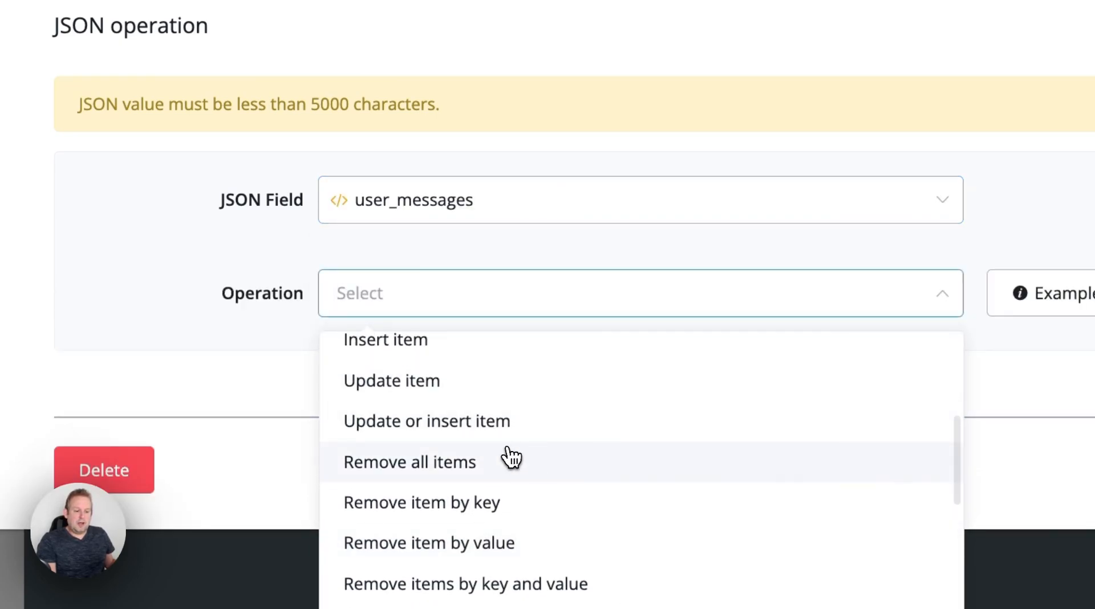
{"action": "left_click", "coordinate": [507, 454]}
{"action": "left_click", "coordinate": [741, 300]}
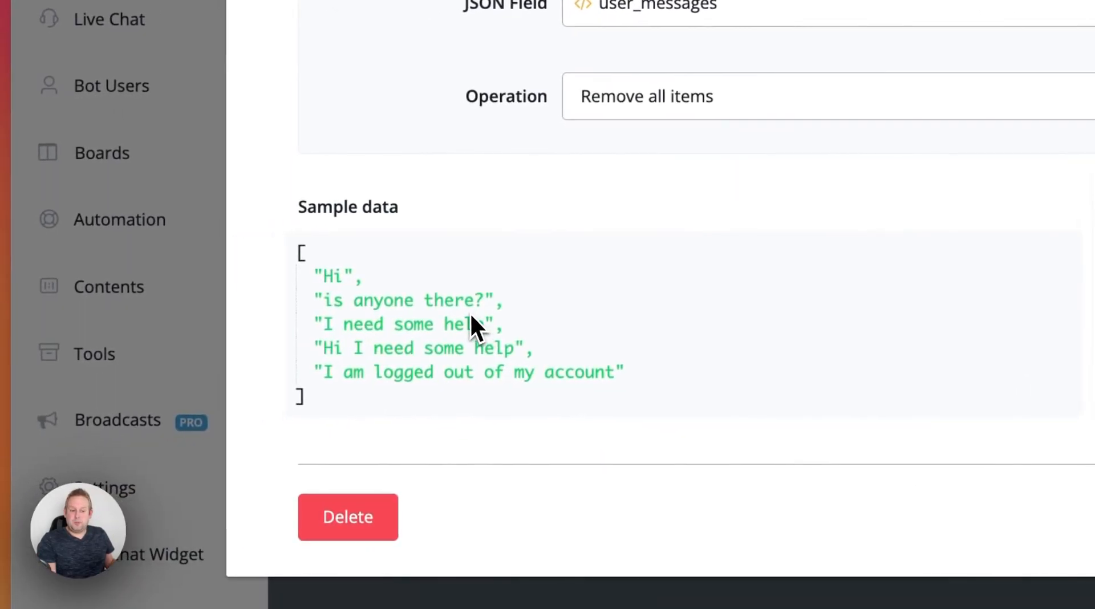
{"action": "left_click", "coordinate": [802, 413]}
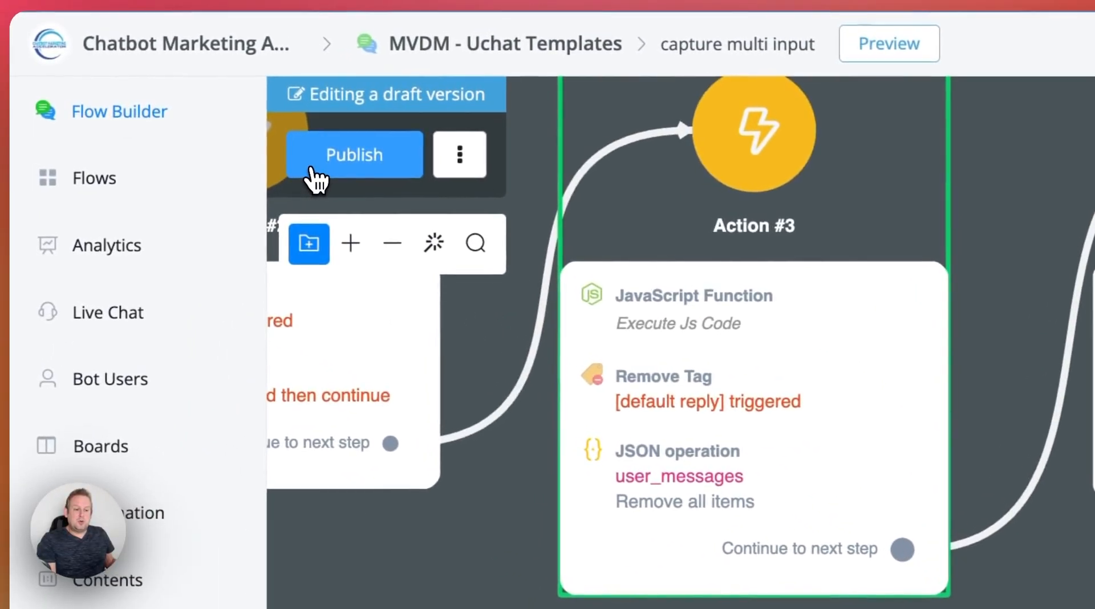
{"action": "left_click", "coordinate": [316, 180]}
- Delete the stored user_messages value from the ADMIN bot user's profile and close the profile
{"action": "left_click", "coordinate": [55, 382]}
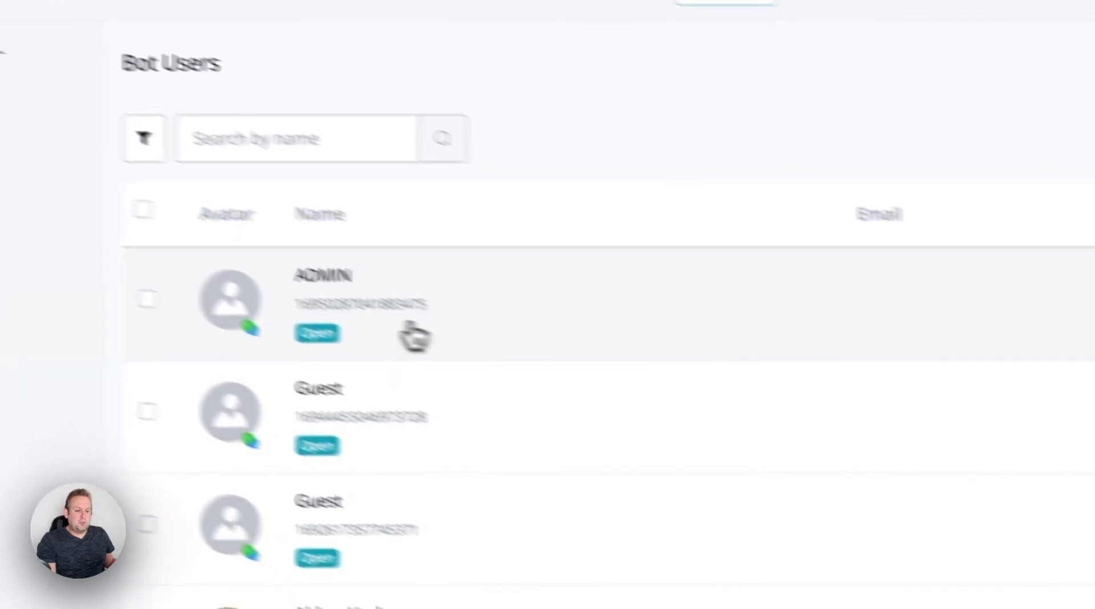
{"action": "left_click", "coordinate": [415, 337]}
{"action": "scroll", "coordinate": [627, 320], "scroll_direction": "down", "scroll_amount": 5}
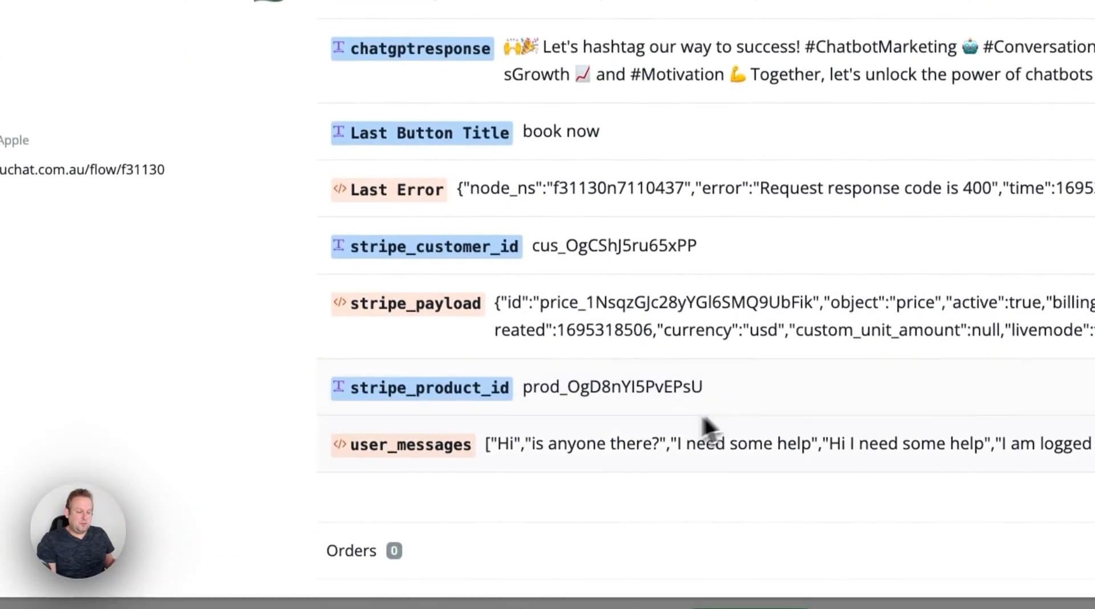
{"action": "left_click", "coordinate": [659, 455]}
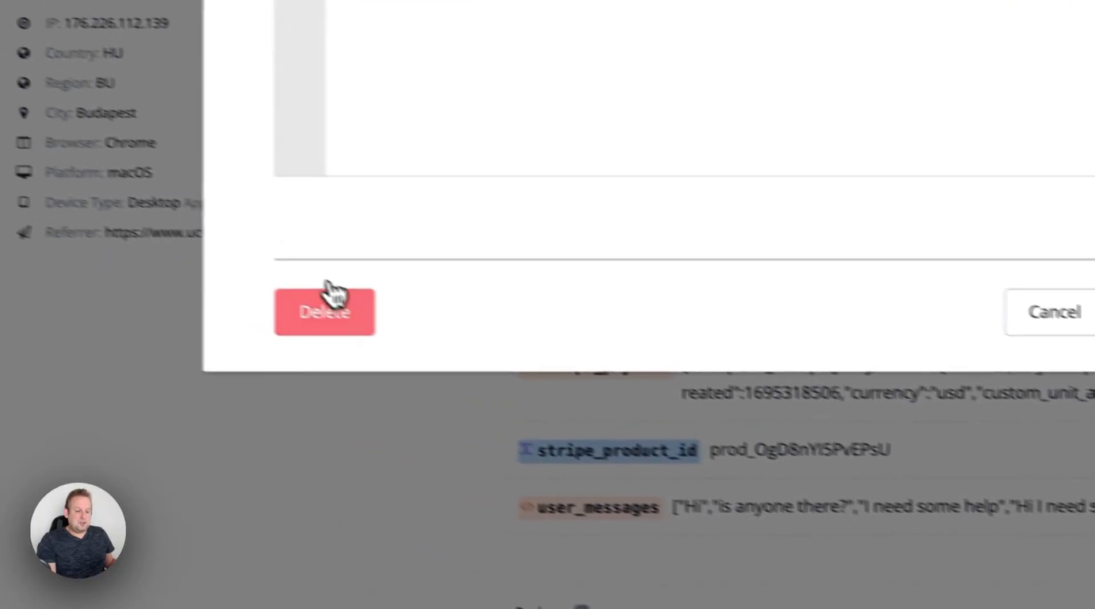
{"action": "left_click", "coordinate": [147, 243]}
{"action": "left_click", "coordinate": [971, 206]}
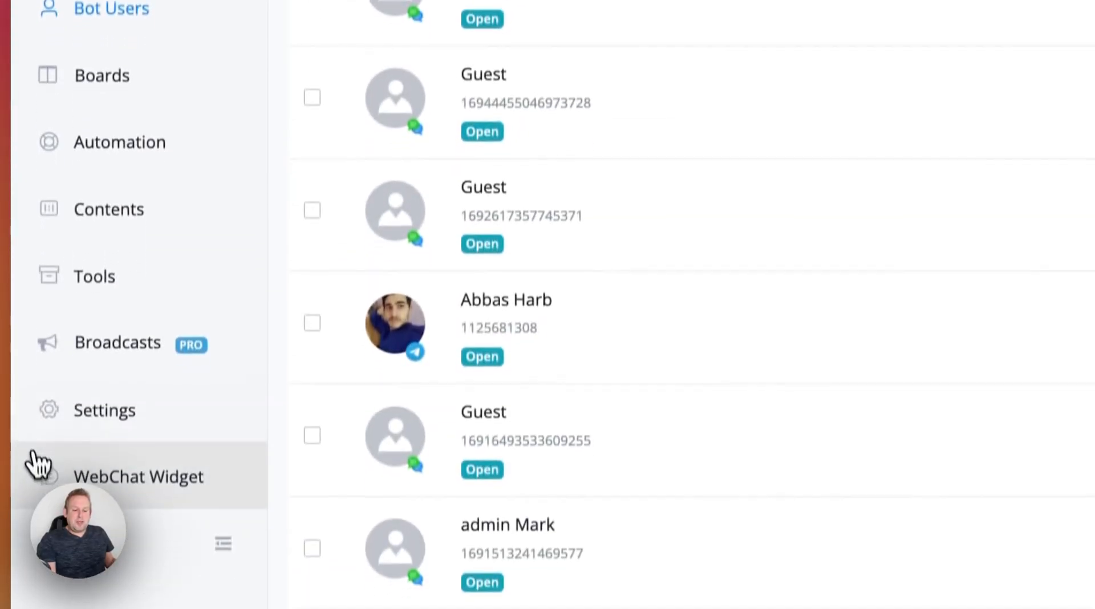
- Reopen the WebChat Widget's chat and send the message "Hey is anyone around?"
{"action": "left_click", "coordinate": [33, 453]}
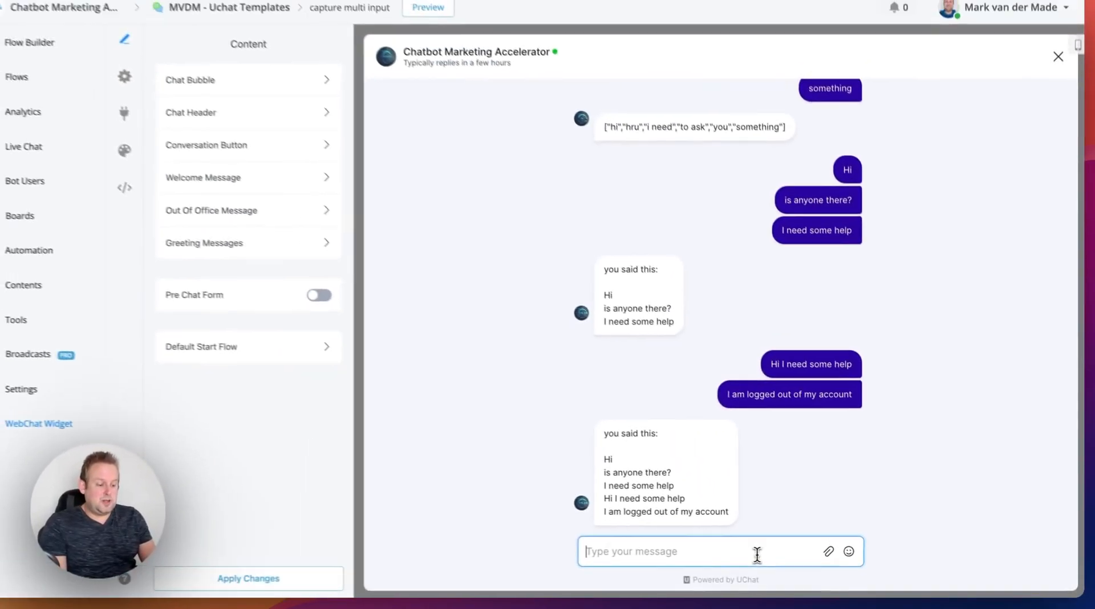
{"action": "type", "text": "Hey"}
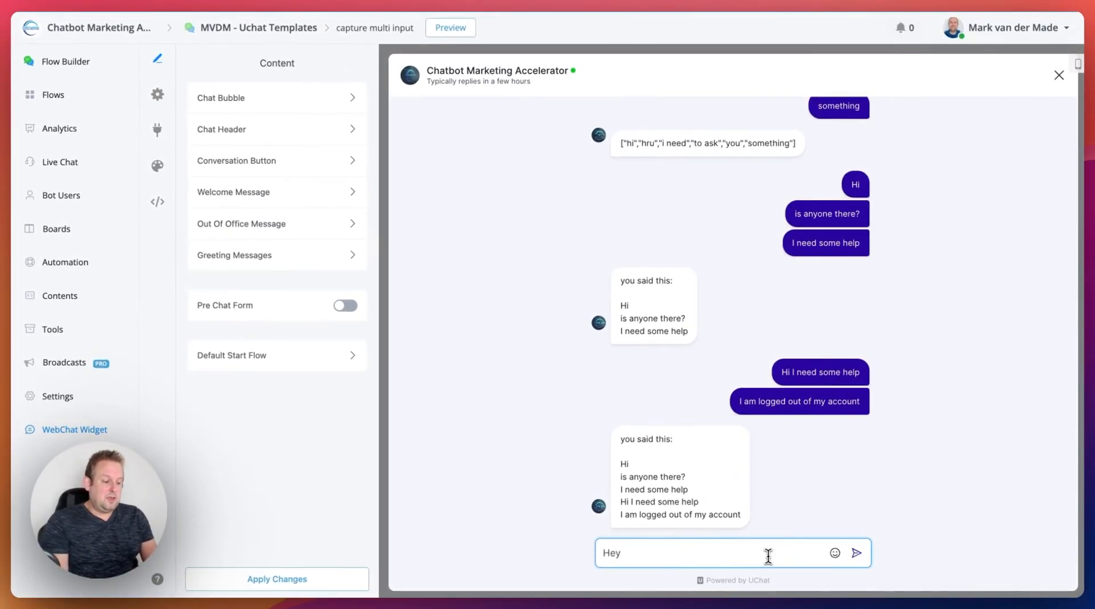
{"action": "type", "text": " is anyone "}
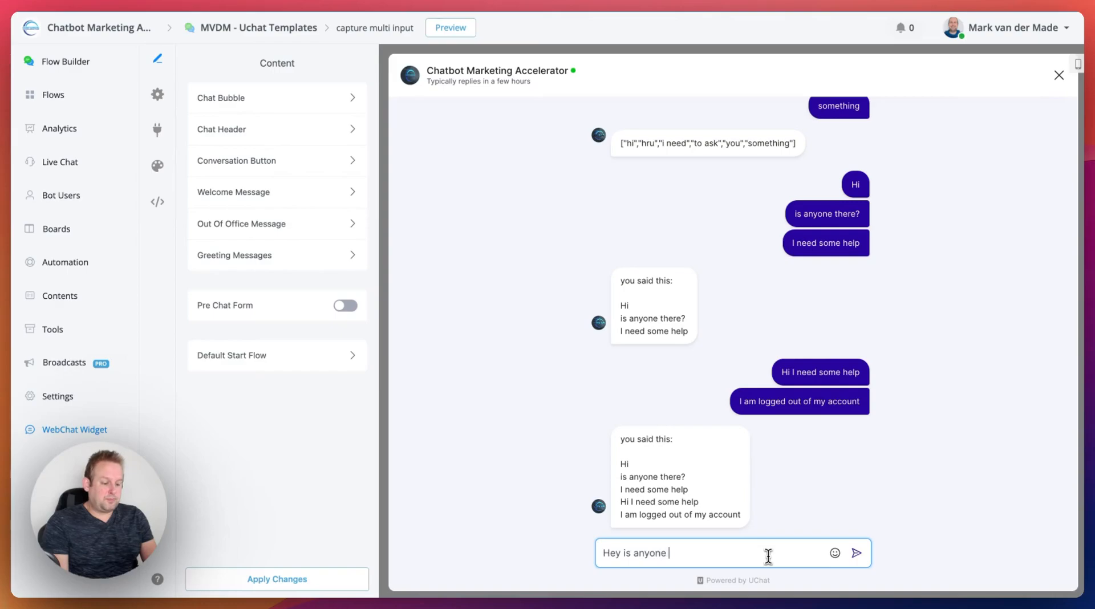
{"action": "type", "text": "around?"}
{"action": "key", "text": "Return"}
- Send two more chat messages in quick succession: "I need help with my account" and "have been logged out"
{"action": "type", "text": "I need help with m"}
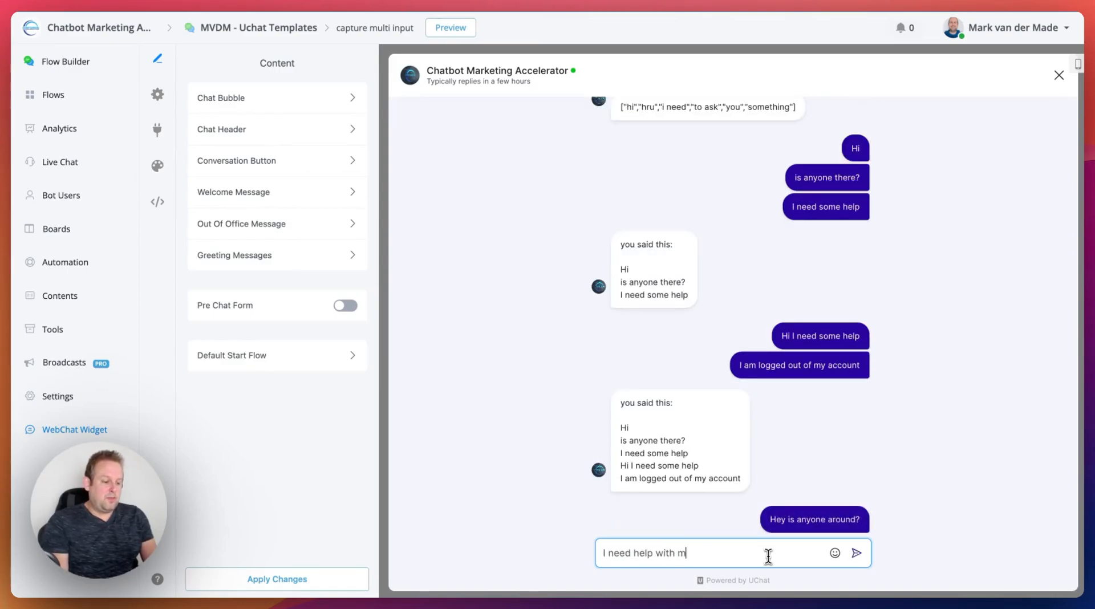
{"action": "type", "text": "y account"}
{"action": "key", "text": "Return"}
{"action": "type", "text": "hav"}
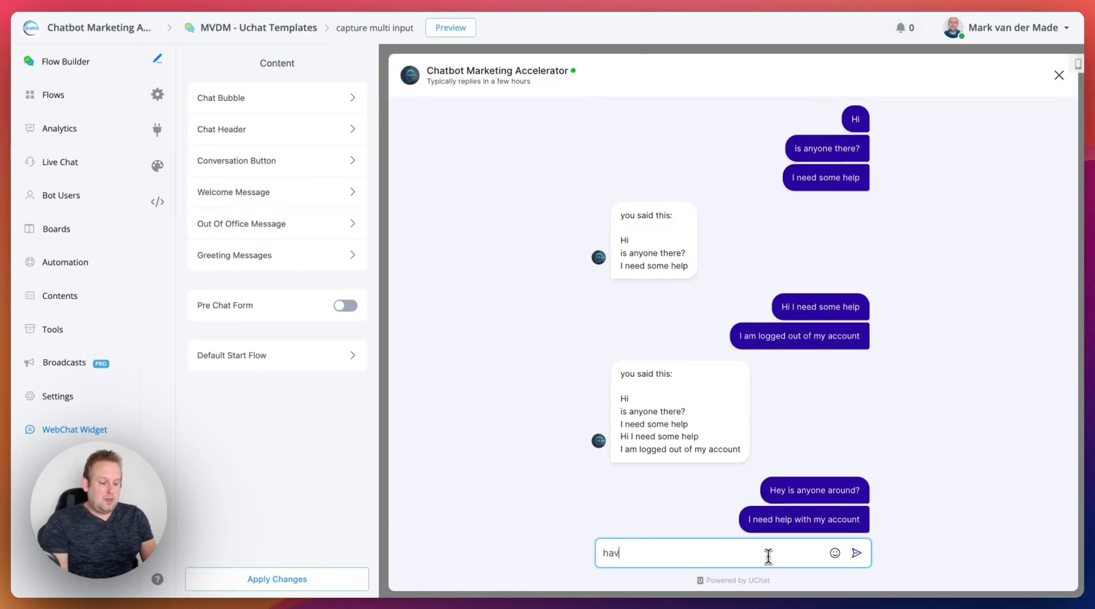
{"action": "type", "text": "e been logged out"}
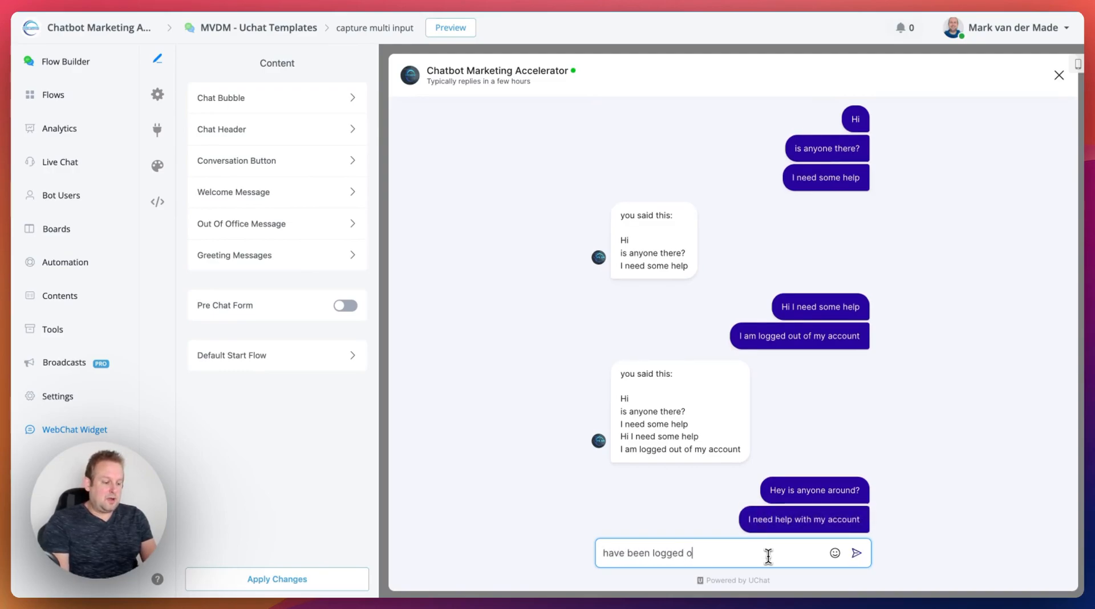
{"action": "key", "text": "Return"}
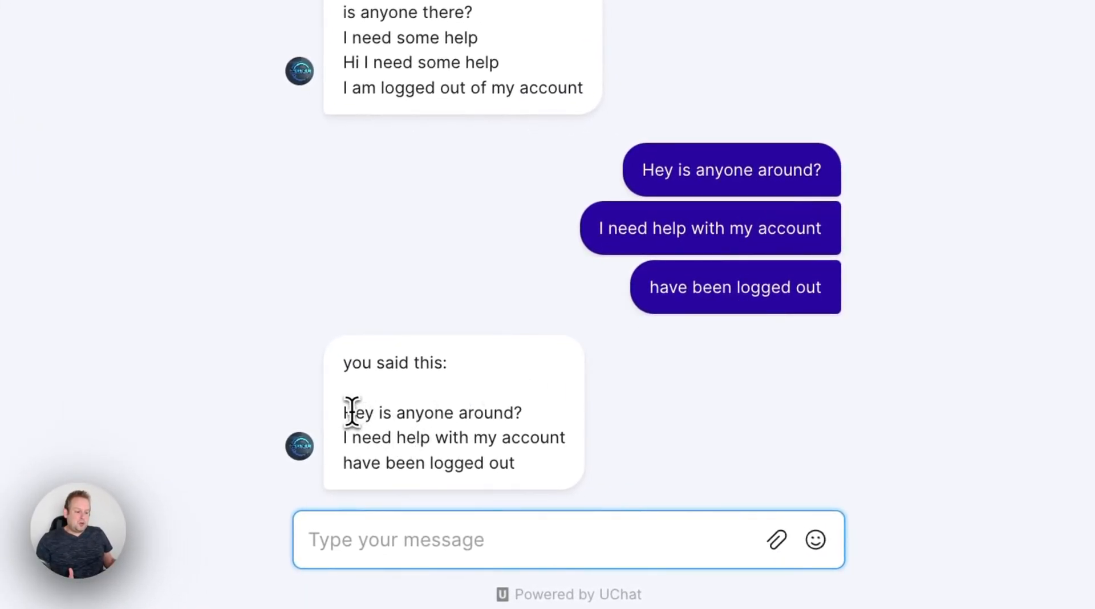
- Examine the bot's latest joined reply line by line, comparing it with the three messages just sent
{"action": "left_click_drag", "start_coordinate": [344, 413], "coordinate": [597, 463]}
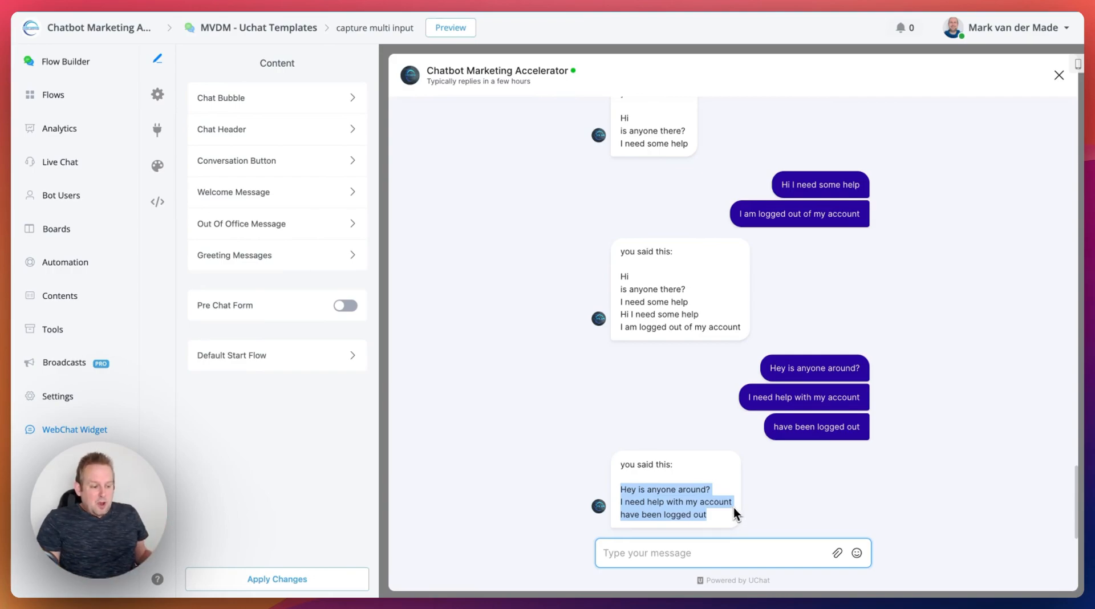
{"action": "left_click", "coordinate": [709, 513]}
{"action": "double_click", "coordinate": [703, 513]}
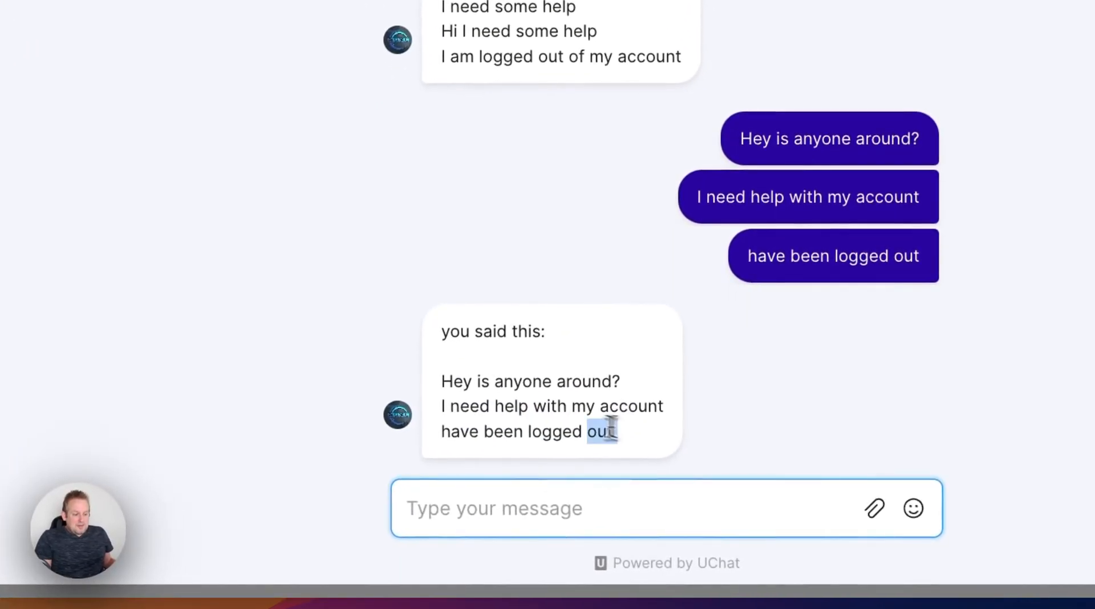
{"action": "left_click_drag", "start_coordinate": [611, 428], "coordinate": [441, 382]}
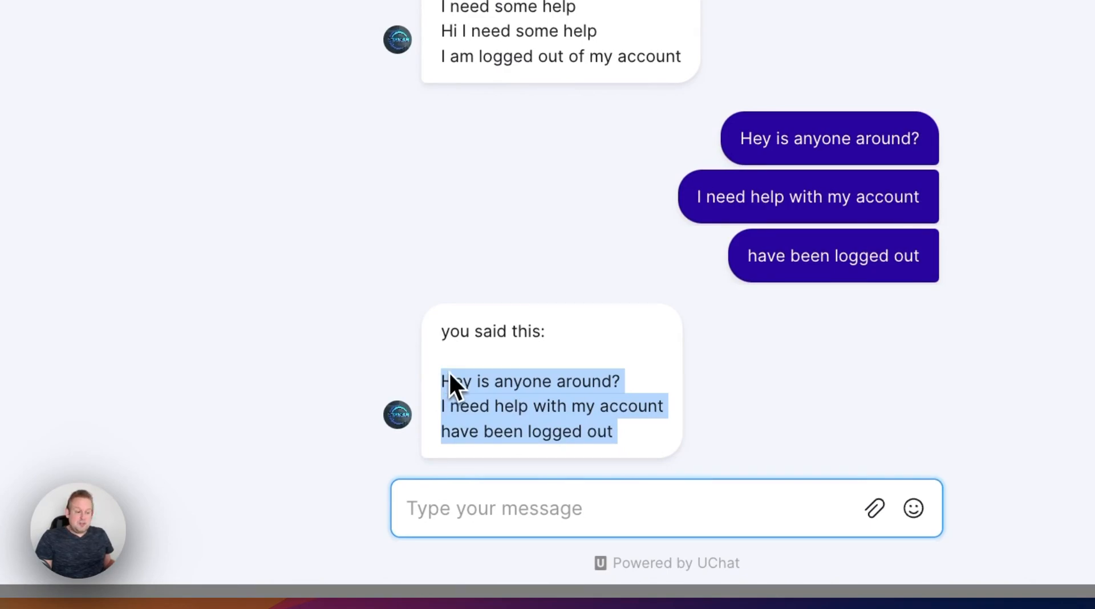
{"action": "left_click", "coordinate": [450, 387]}
{"action": "left_click_drag", "start_coordinate": [440, 381], "coordinate": [426, 405]}
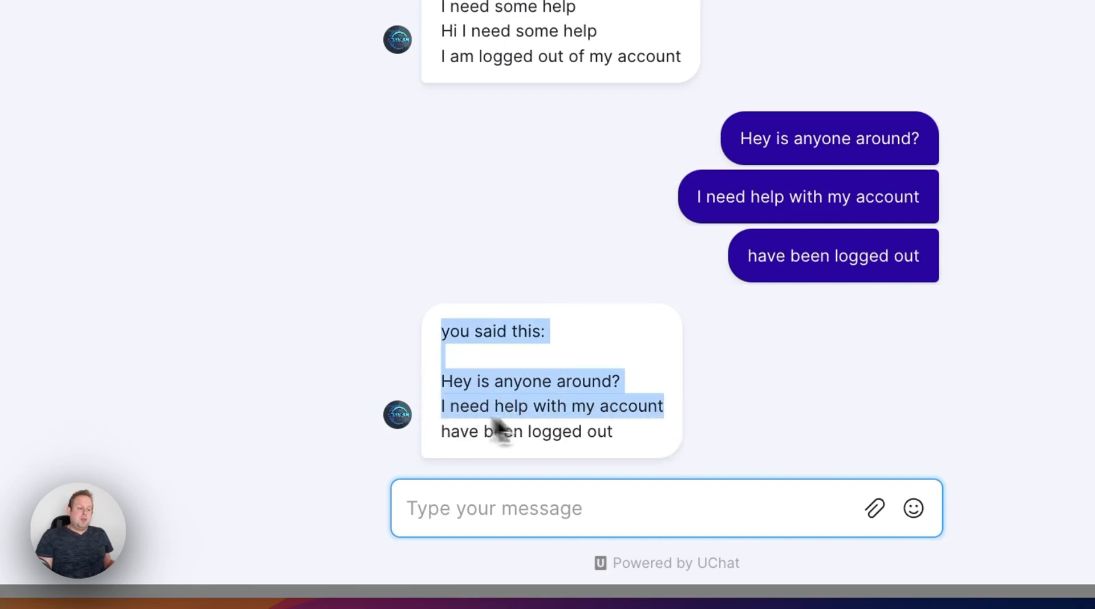
{"action": "left_click", "coordinate": [617, 414]}
{"action": "left_click_drag", "start_coordinate": [633, 382], "coordinate": [670, 415]}
{"action": "left_click", "coordinate": [449, 408]}
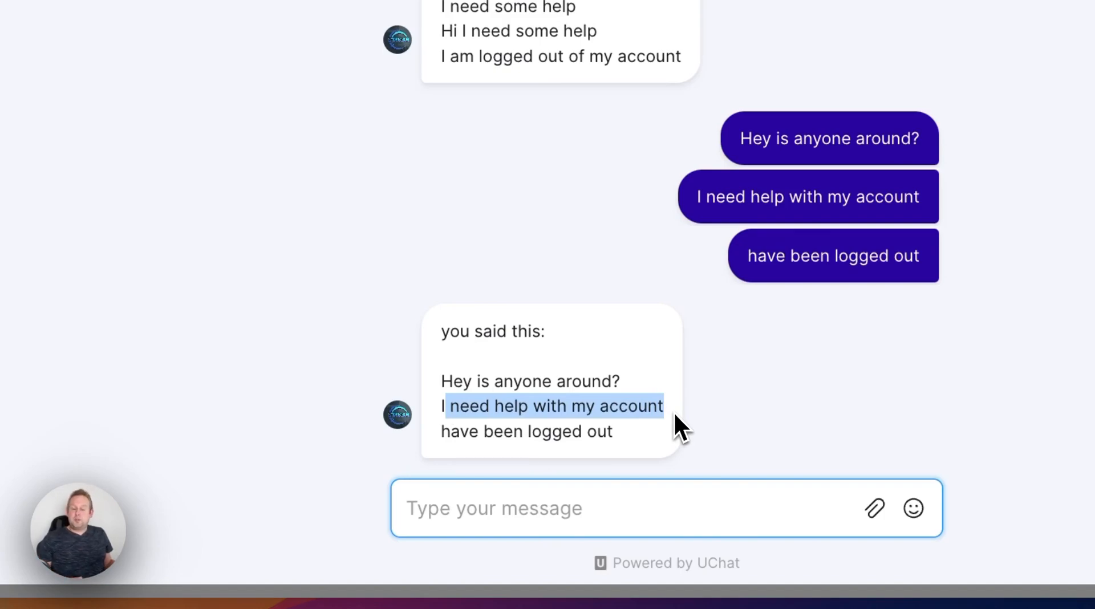
{"action": "left_click_drag", "start_coordinate": [638, 431], "coordinate": [434, 439]}
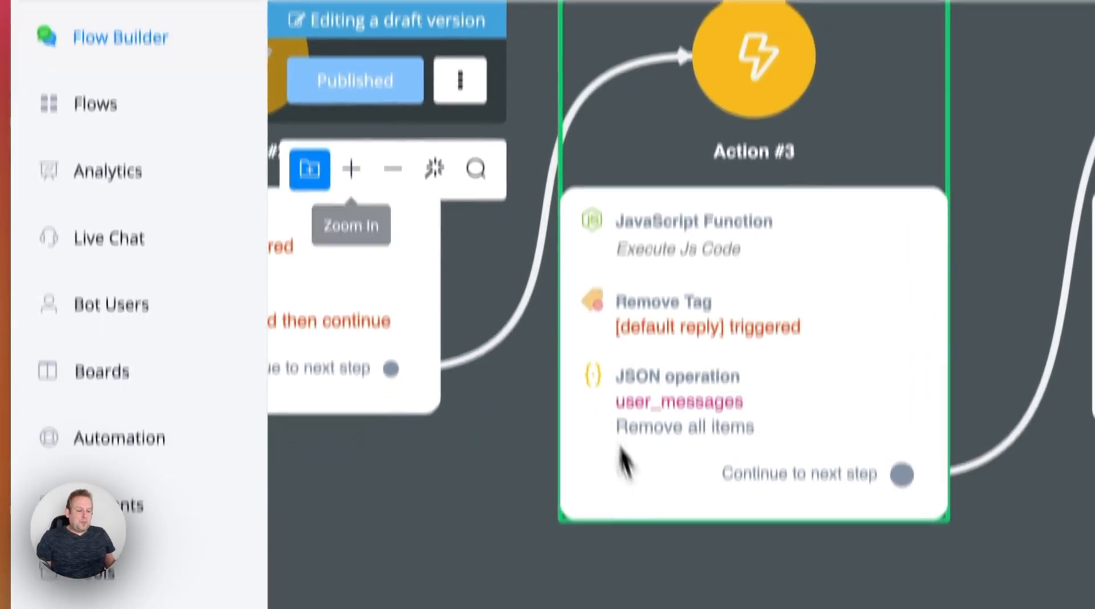
- Return to the flow builder and view the whole flow zoomed out, from the start step to Send Message #1
{"action": "left_click", "coordinate": [395, 171]}
{"action": "left_click", "coordinate": [394, 171]}
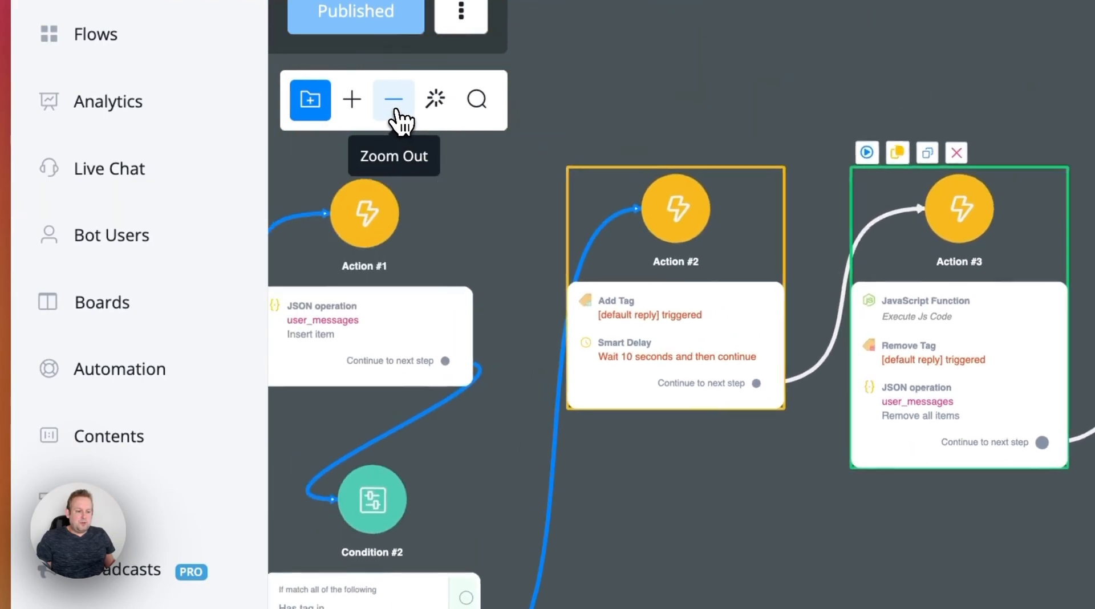
{"action": "left_click", "coordinate": [396, 111]}
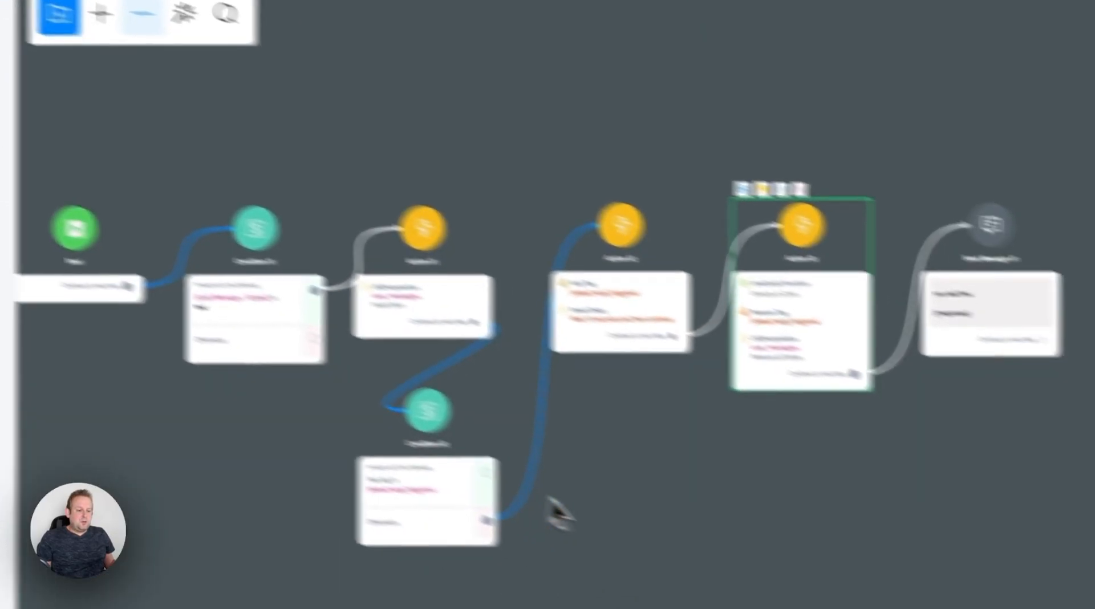